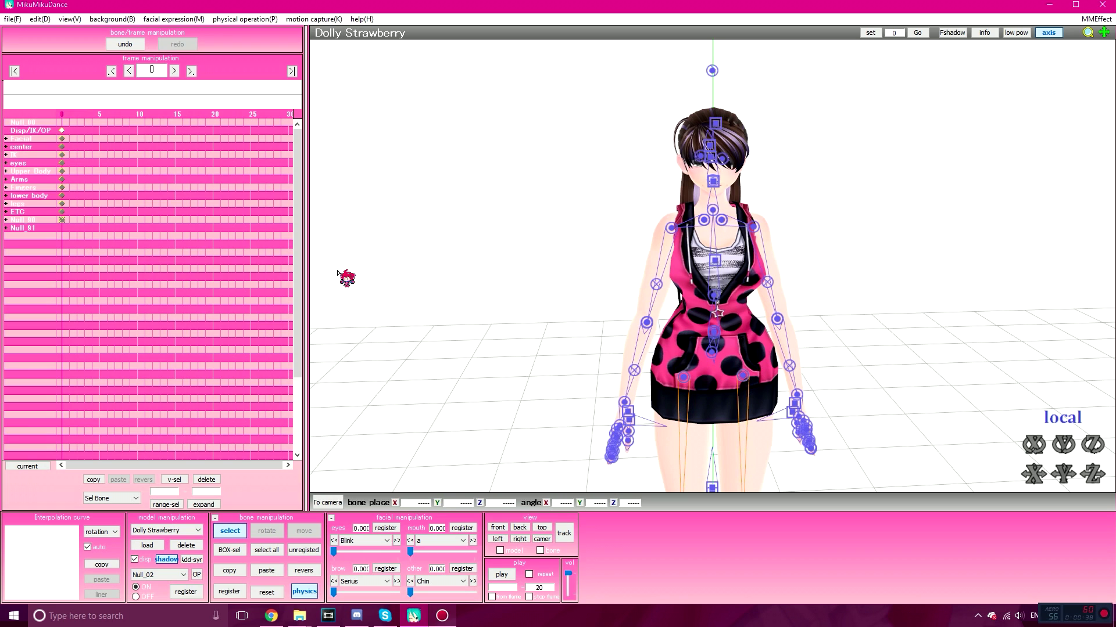
- At frame 13, rotate shoulder bone Null_13 on Z to raise the arm outward, and register the keyframe
{"action": "key", "text": "Right"}
{"action": "key", "text": "Right"}
{"action": "key", "text": "Right"}
{"action": "key", "text": "Right"}
{"action": "key", "text": "Right"}
{"action": "key", "text": "Right"}
{"action": "key", "text": "Right"}
{"action": "key", "text": "Right"}
{"action": "key", "text": "Right"}
{"action": "key", "text": "Right"}
{"action": "key", "text": "Right"}
{"action": "key", "text": "Right"}
{"action": "key", "text": "Right"}
{"action": "key", "text": "Right"}
{"action": "key", "text": "Right"}
{"action": "key", "text": "Left"}
{"action": "key", "text": "Left"}
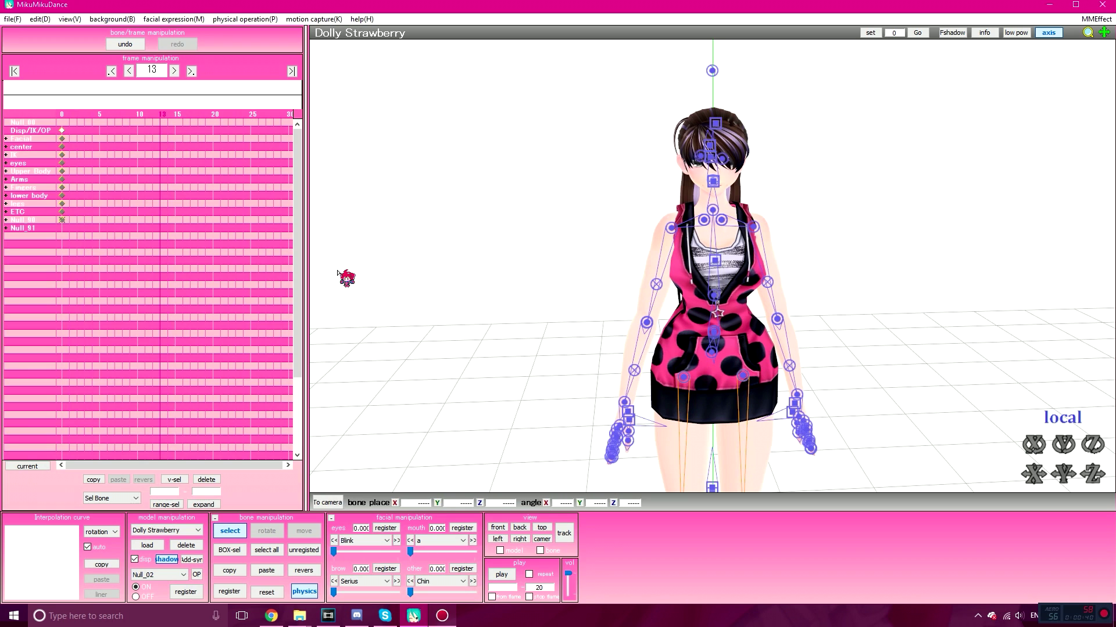
{"action": "left_click", "coordinate": [671, 227]}
{"action": "left_click_drag", "start_coordinate": [1099, 445], "coordinate": [1055, 450]}
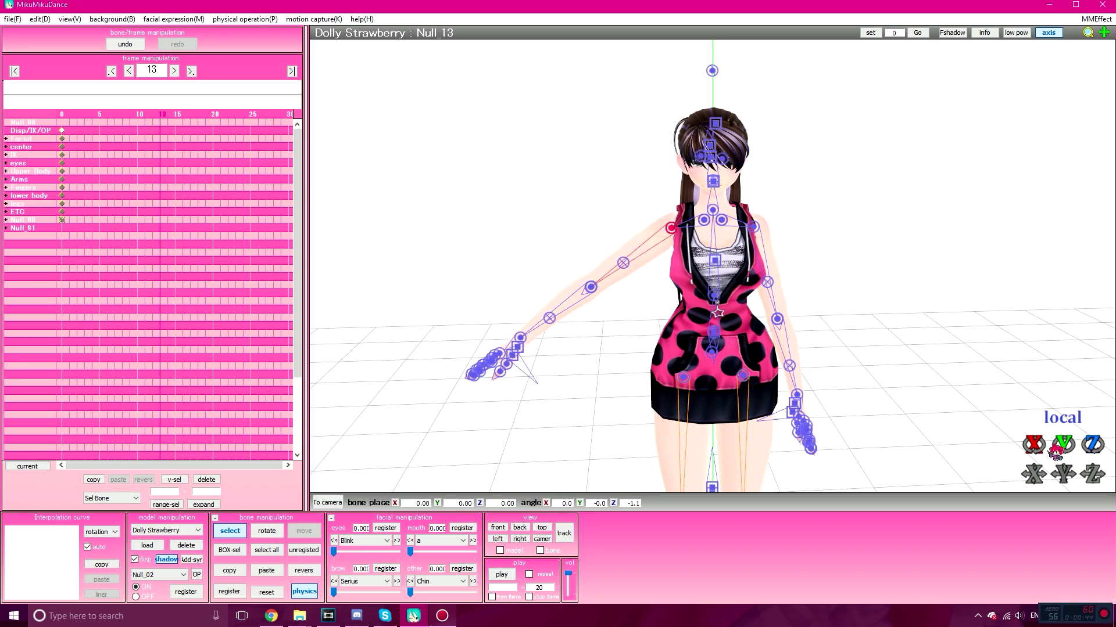
{"action": "left_click", "coordinate": [229, 591]}
{"action": "key", "text": "Left"}
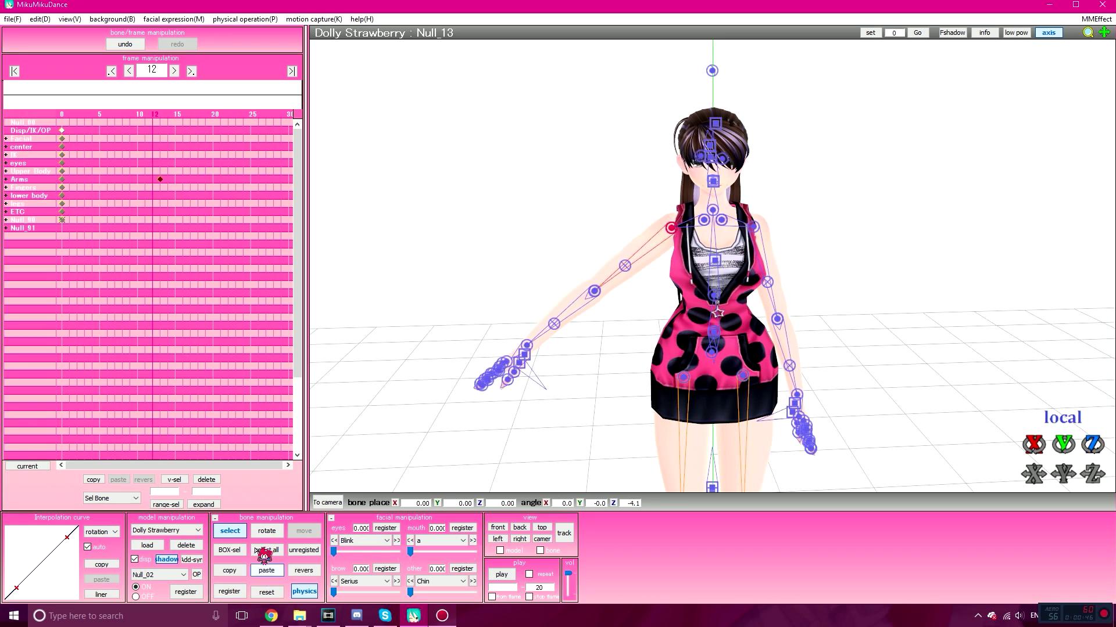
{"action": "left_click", "coordinate": [264, 447]}
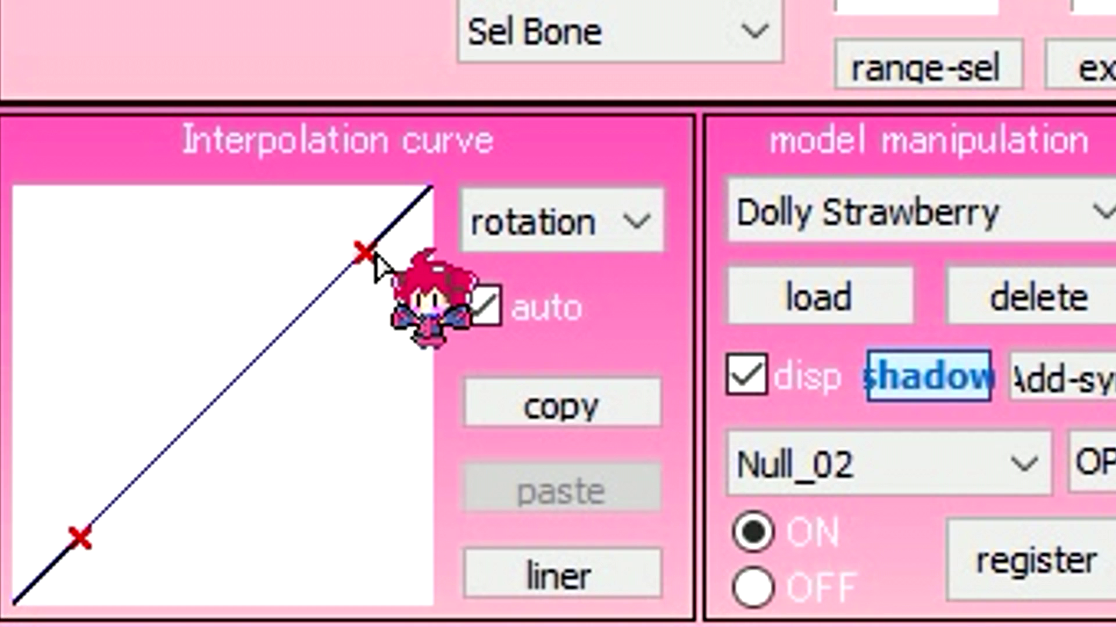
- Try bending both interpolation control points, then reset the rotation curve to linear
{"action": "mouse_move", "coordinate": [374, 259]}
{"action": "left_mouse_down"}
{"action": "mouse_move", "coordinate": [214, 219]}
{"action": "mouse_move", "coordinate": [385, 277]}
{"action": "left_mouse_up"}
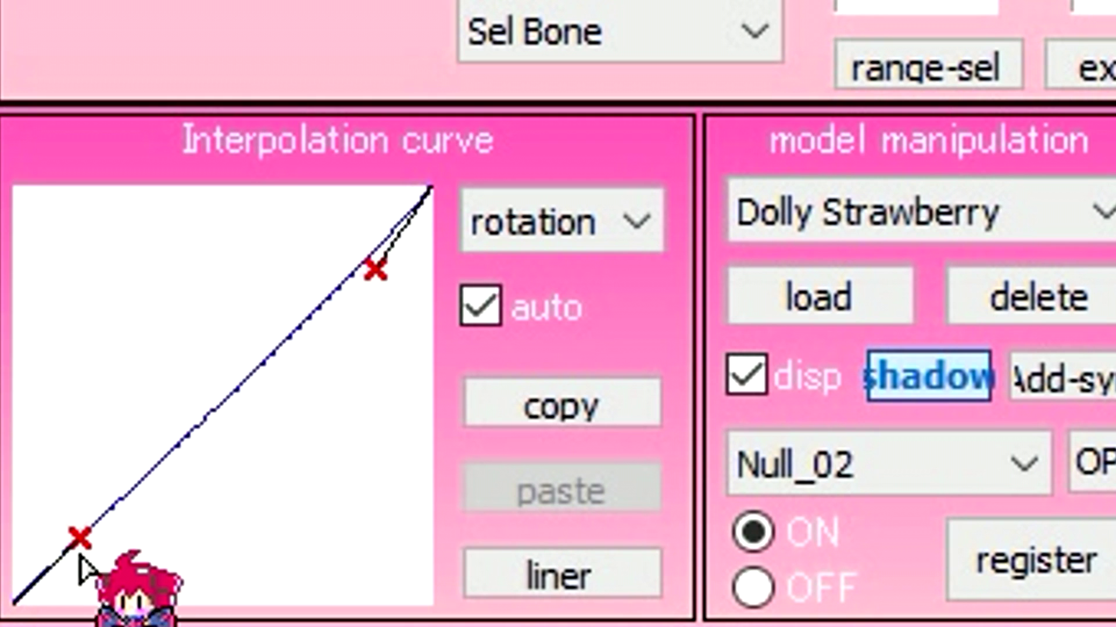
{"action": "left_click_drag", "start_coordinate": [80, 538], "coordinate": [162, 578]}
{"action": "left_click", "coordinate": [562, 575]}
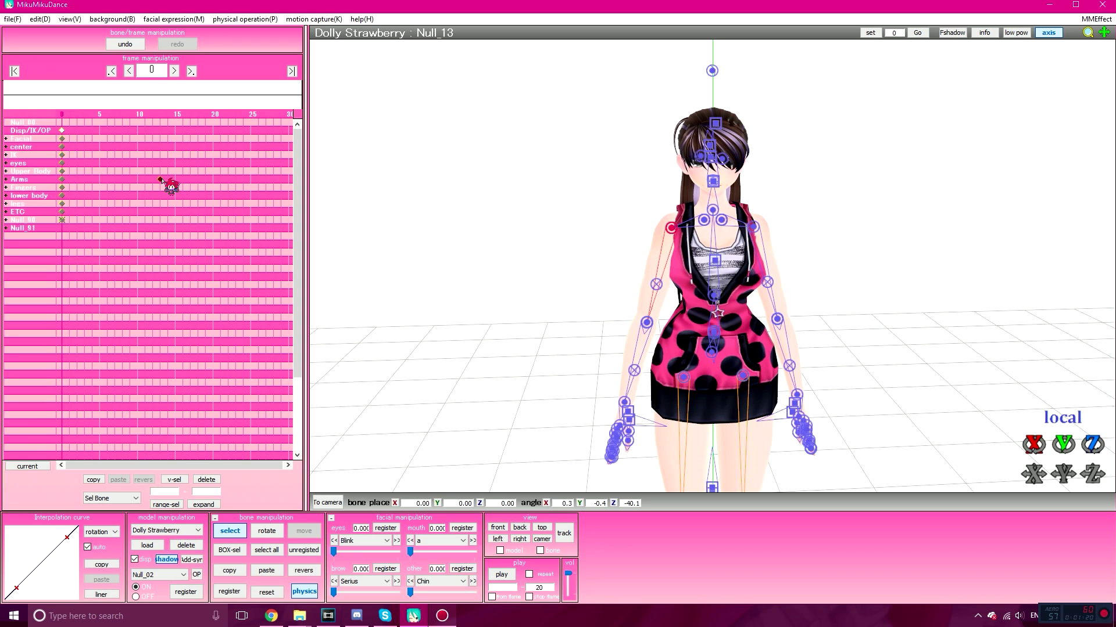
{"action": "key", "text": "space"}
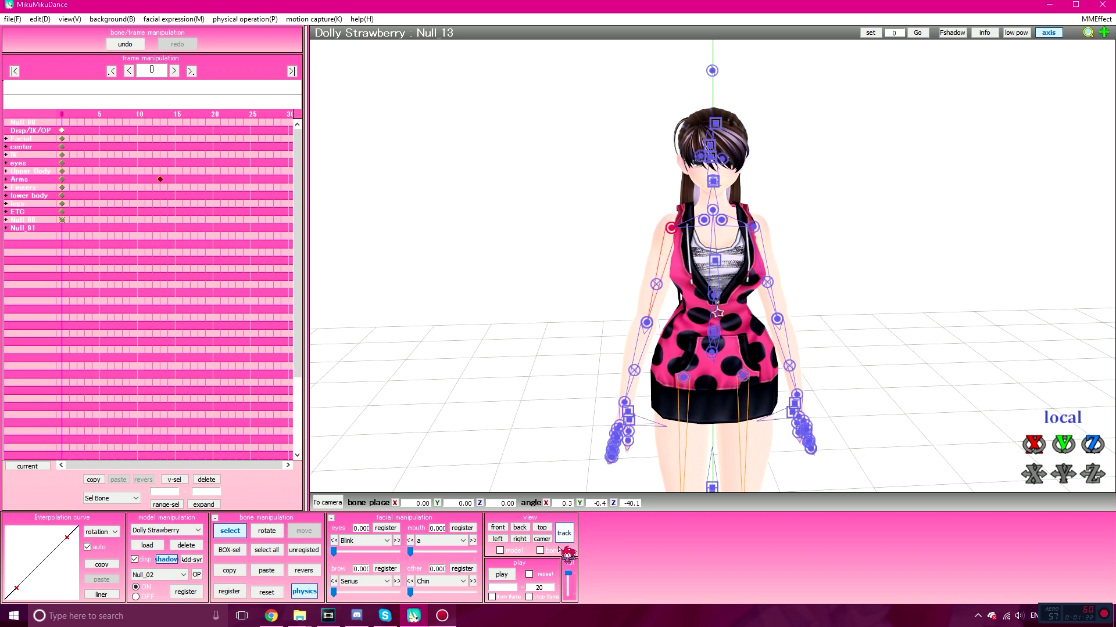
{"action": "left_click", "coordinate": [502, 574]}
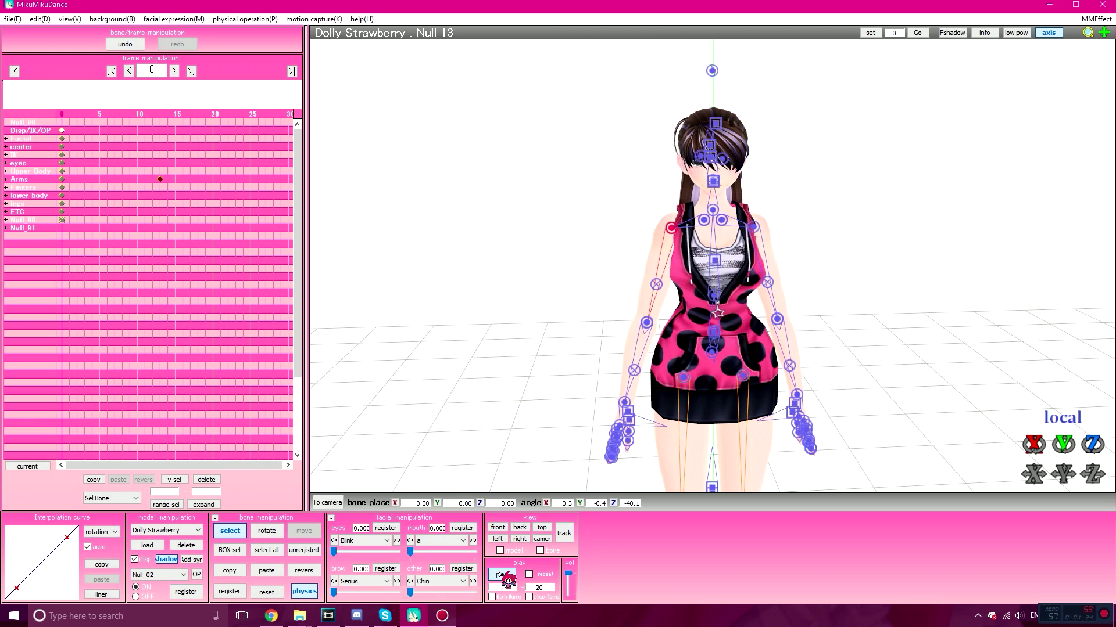
{"action": "left_click", "coordinate": [502, 574]}
{"action": "left_click", "coordinate": [502, 575]}
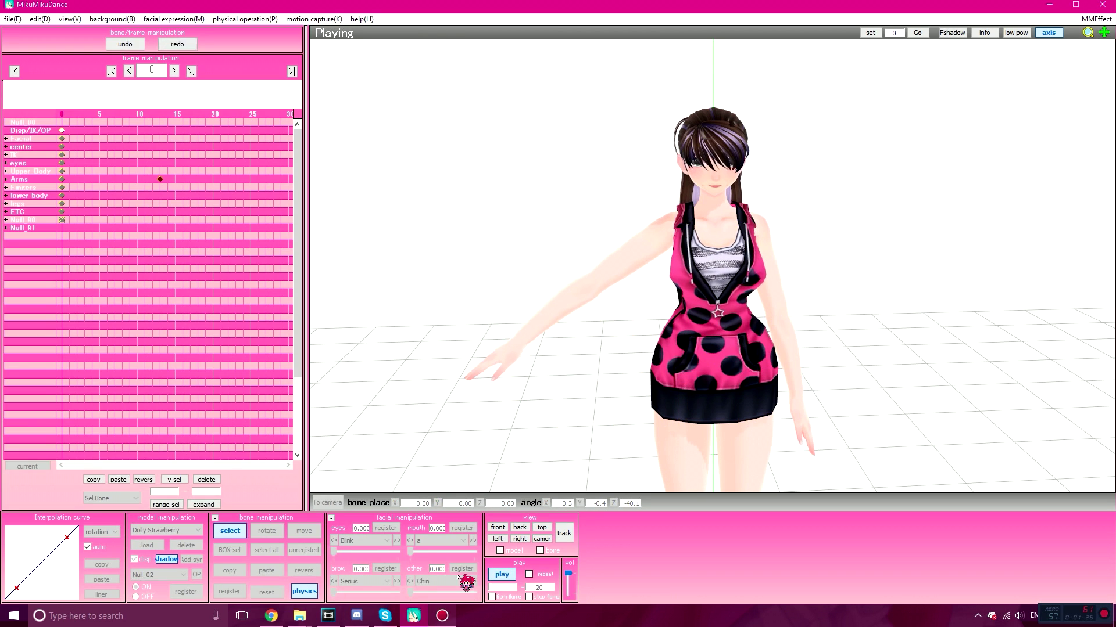
{"action": "key", "text": "space"}
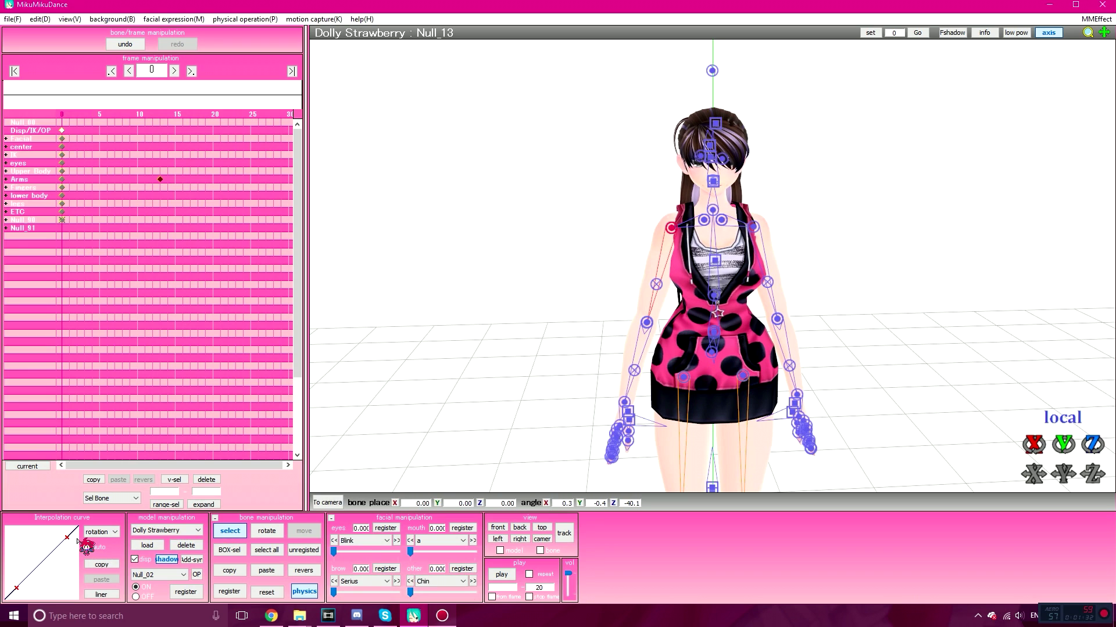
{"action": "left_click_drag", "start_coordinate": [67, 537], "coordinate": [30, 527]}
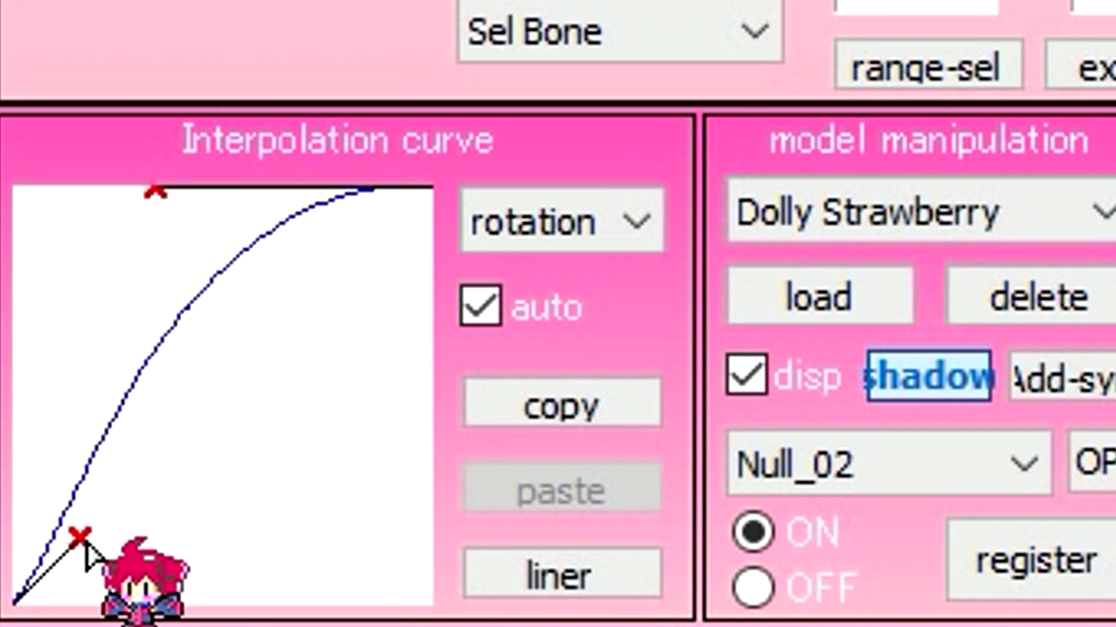
{"action": "left_click_drag", "start_coordinate": [16, 588], "coordinate": [51, 598]}
{"action": "left_click", "coordinate": [501, 575]}
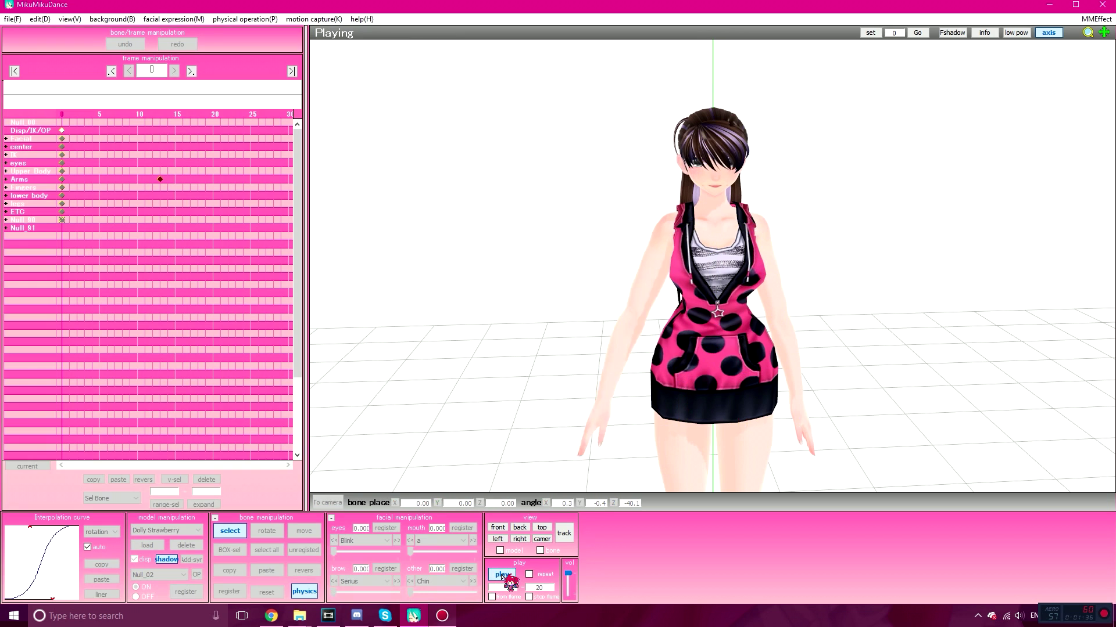
{"action": "left_click", "coordinate": [501, 575]}
{"action": "left_click", "coordinate": [101, 595]}
{"action": "left_click_drag", "start_coordinate": [67, 538], "coordinate": [40, 538]}
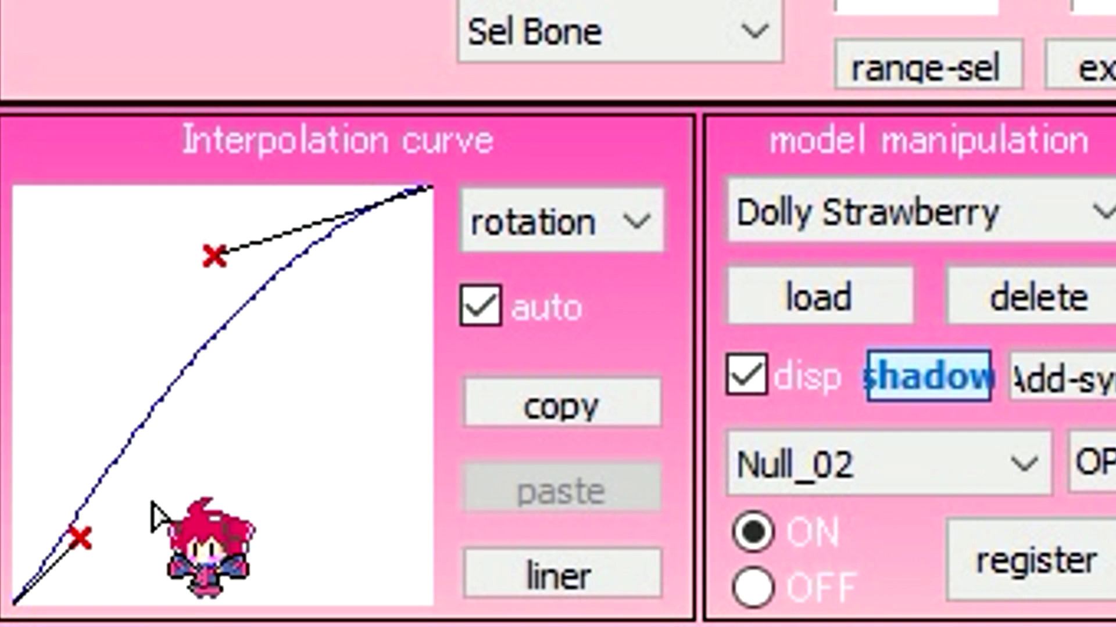
{"action": "left_click_drag", "start_coordinate": [17, 587], "coordinate": [36, 583]}
{"action": "left_click_drag", "start_coordinate": [192, 505], "coordinate": [198, 506]}
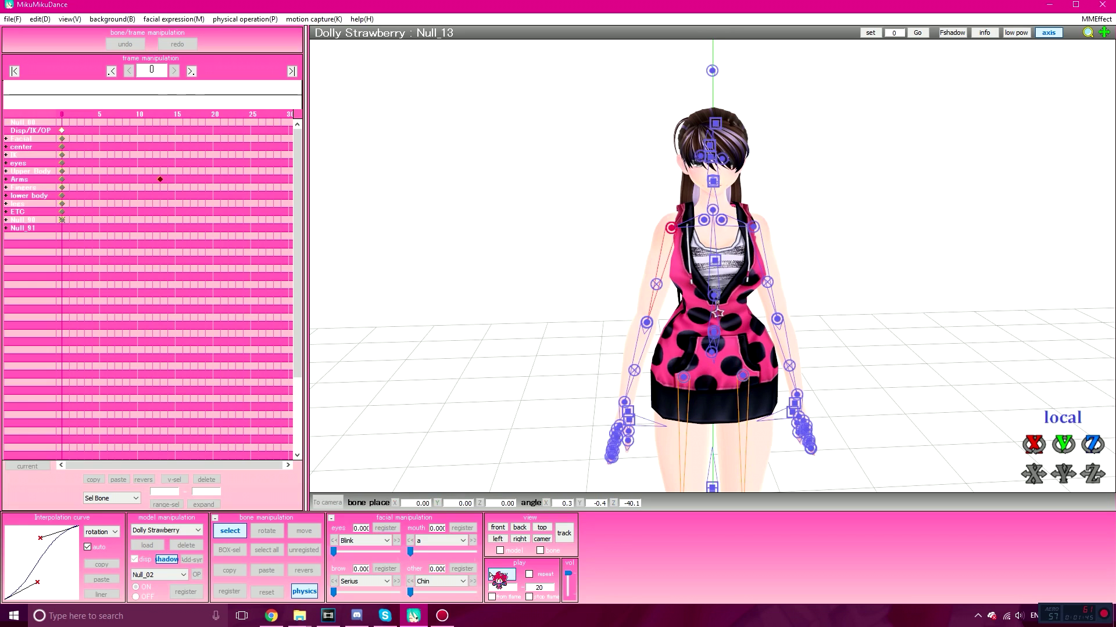
{"action": "left_click", "coordinate": [499, 575]}
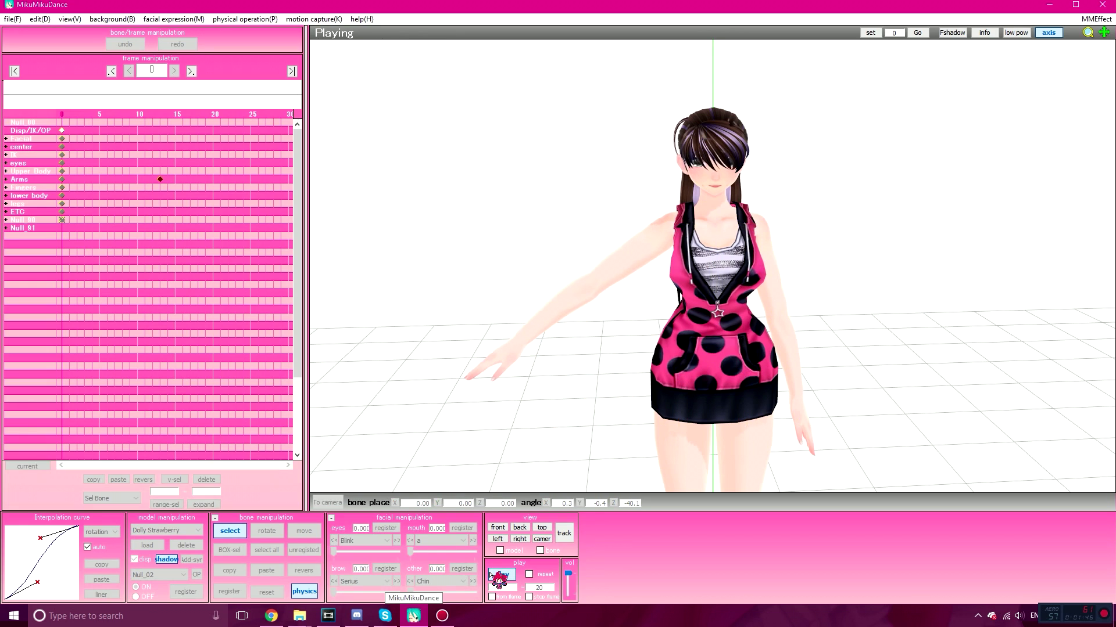
{"action": "left_click", "coordinate": [500, 575]}
{"action": "left_click", "coordinate": [500, 575]}
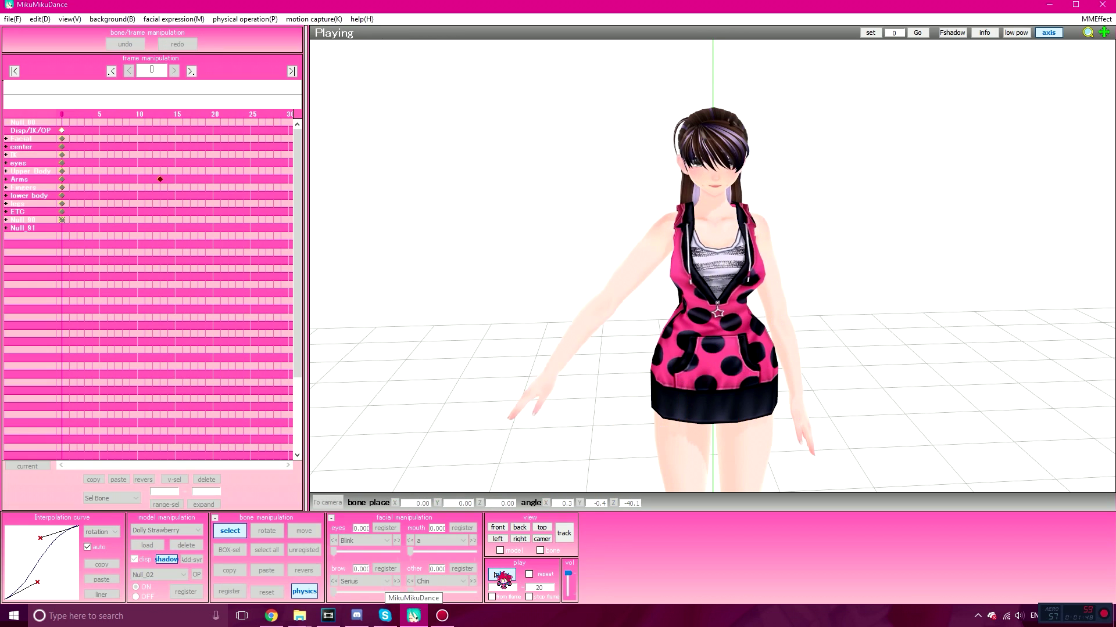
{"action": "left_click", "coordinate": [101, 595]}
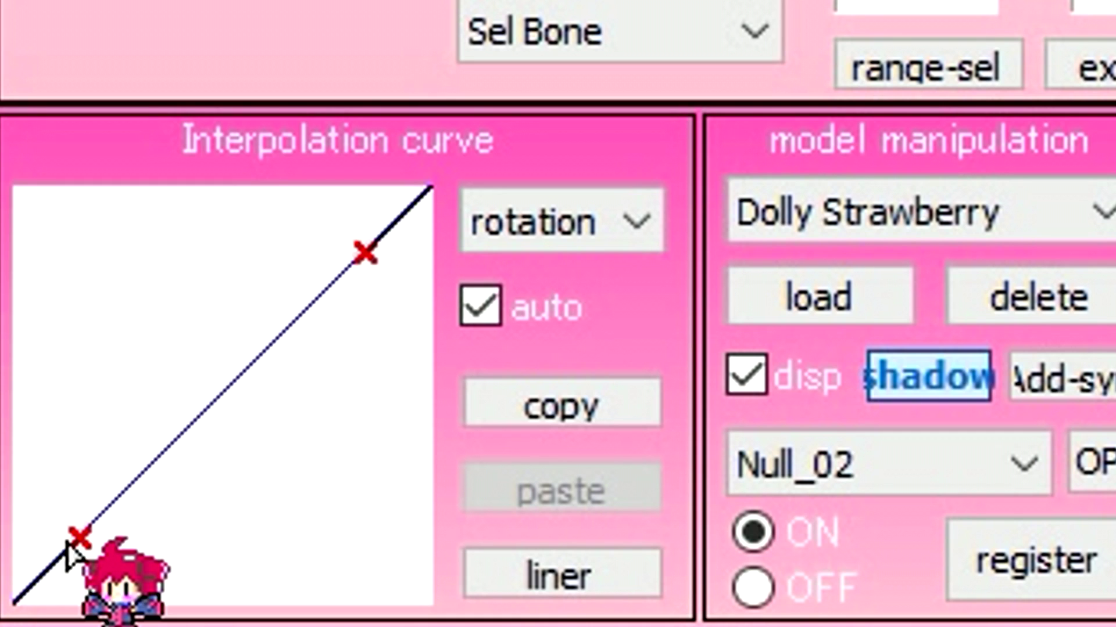
{"action": "left_click_drag", "start_coordinate": [79, 538], "coordinate": [334, 581]}
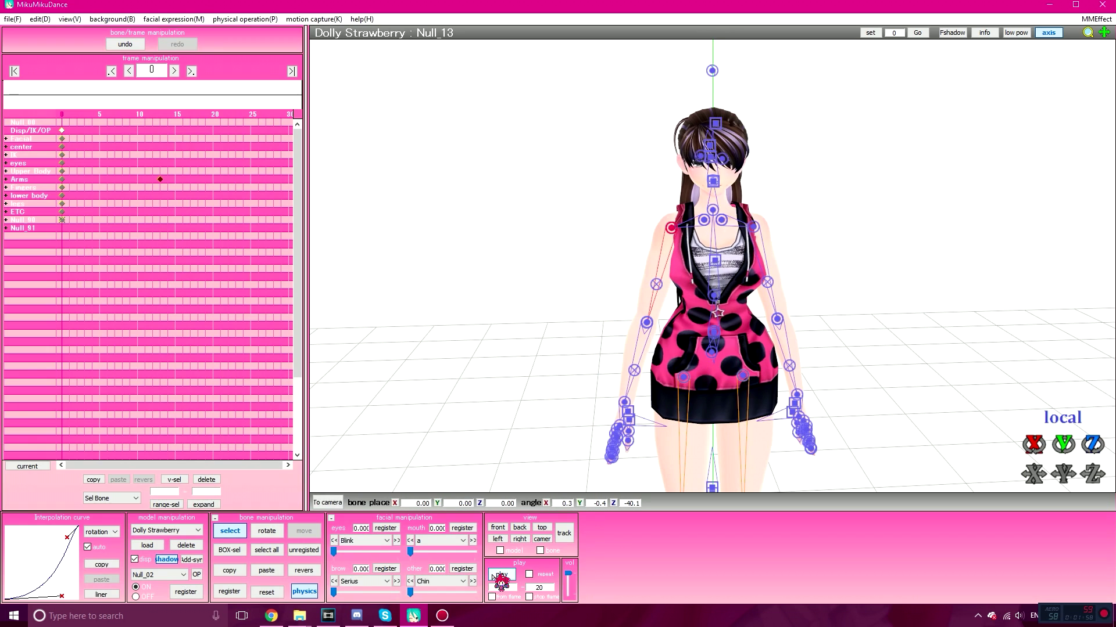
{"action": "left_click", "coordinate": [500, 575]}
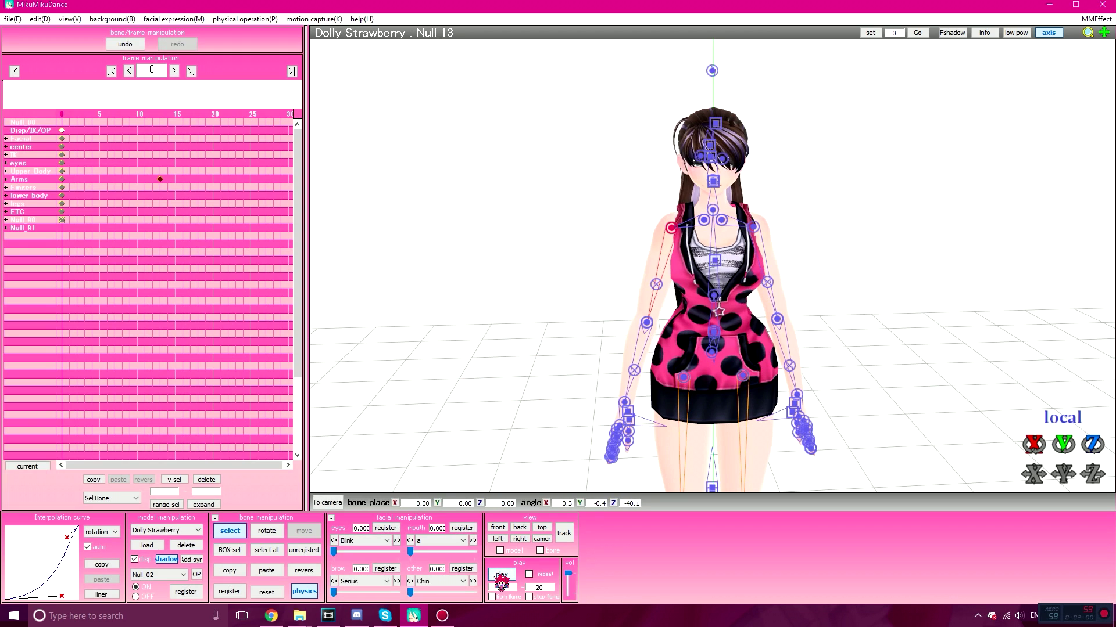
{"action": "left_click", "coordinate": [101, 594]}
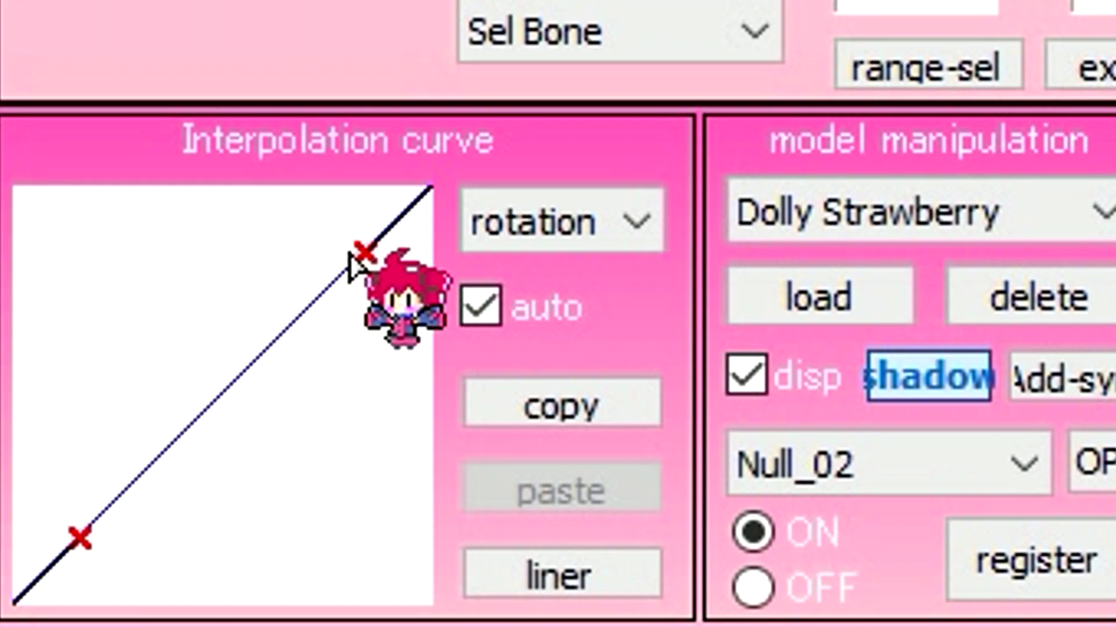
{"action": "left_click_drag", "start_coordinate": [66, 537], "coordinate": [73, 551]}
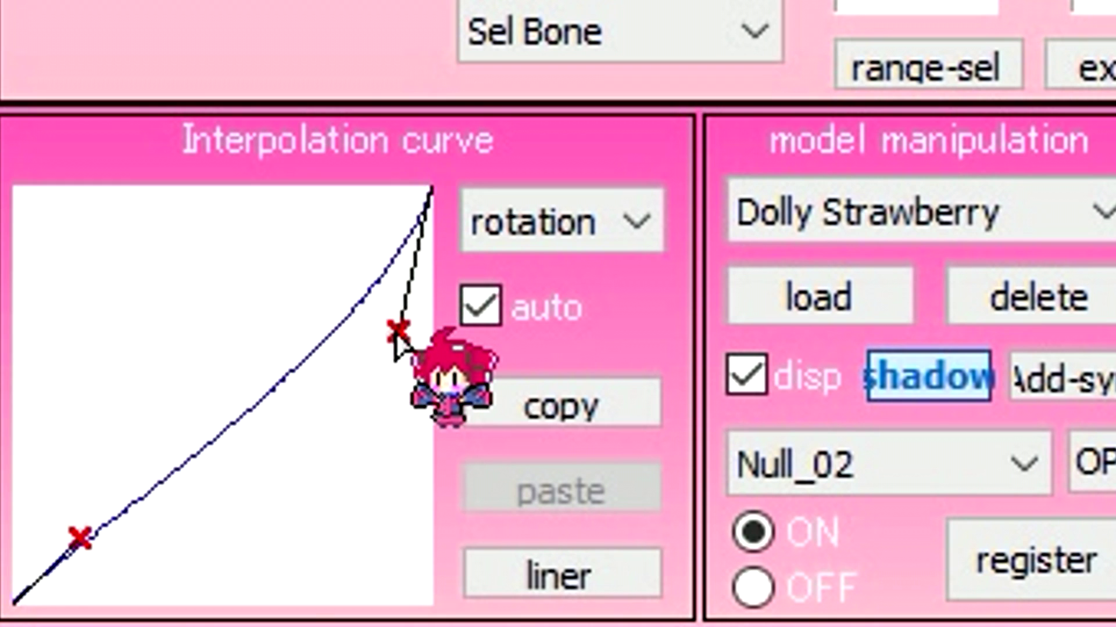
{"action": "left_click_drag", "start_coordinate": [17, 588], "coordinate": [39, 592]}
{"action": "left_click_drag", "start_coordinate": [227, 575], "coordinate": [253, 567]}
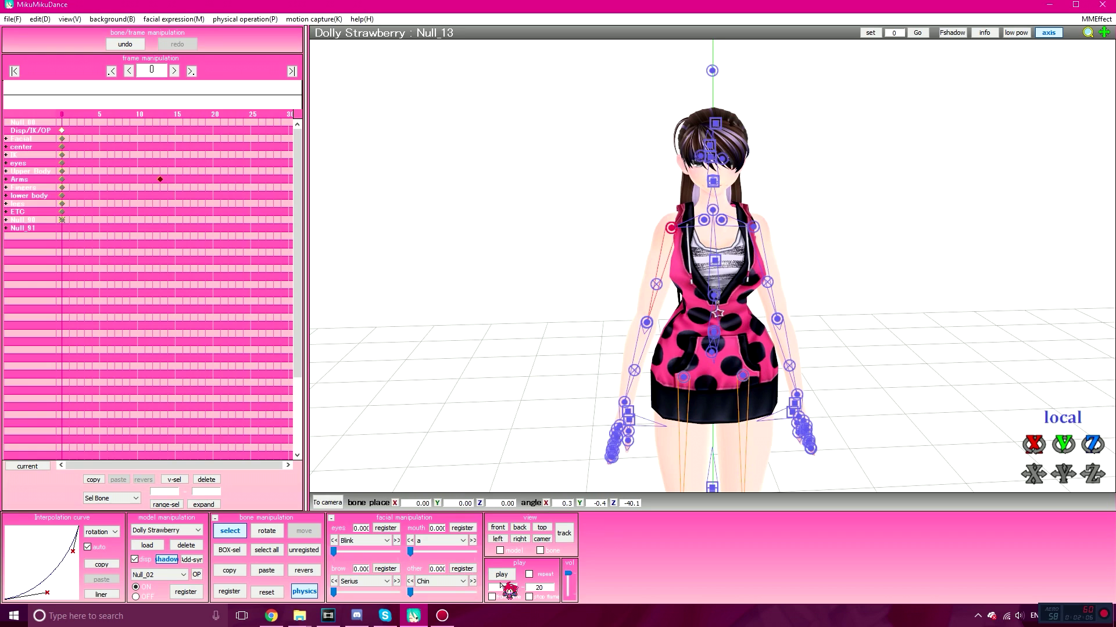
{"action": "left_click", "coordinate": [502, 576]}
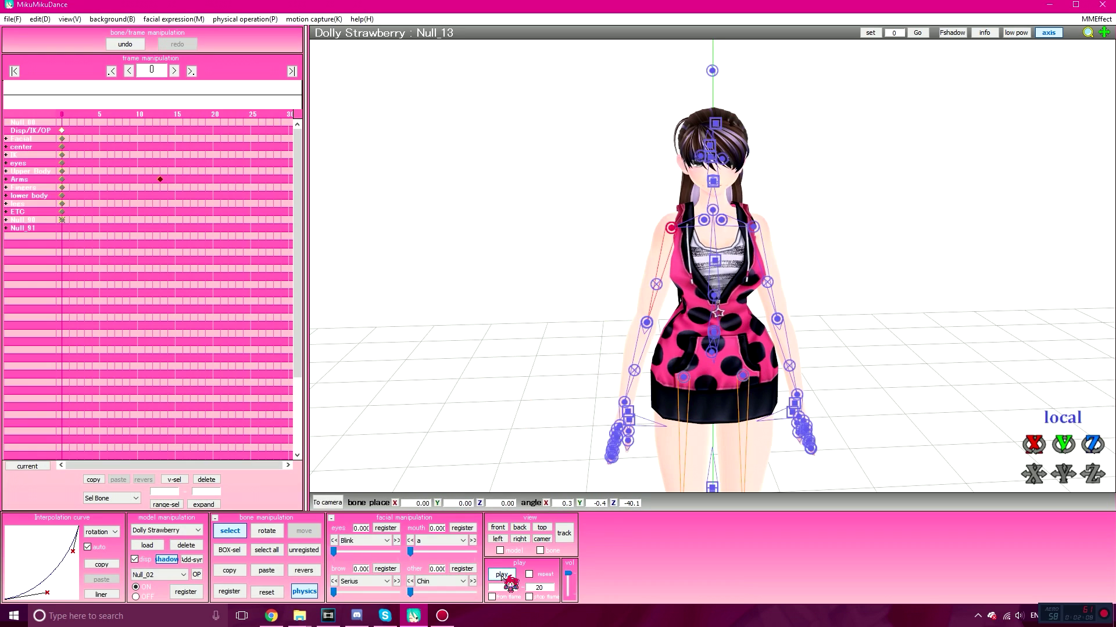
{"action": "left_click", "coordinate": [502, 576]}
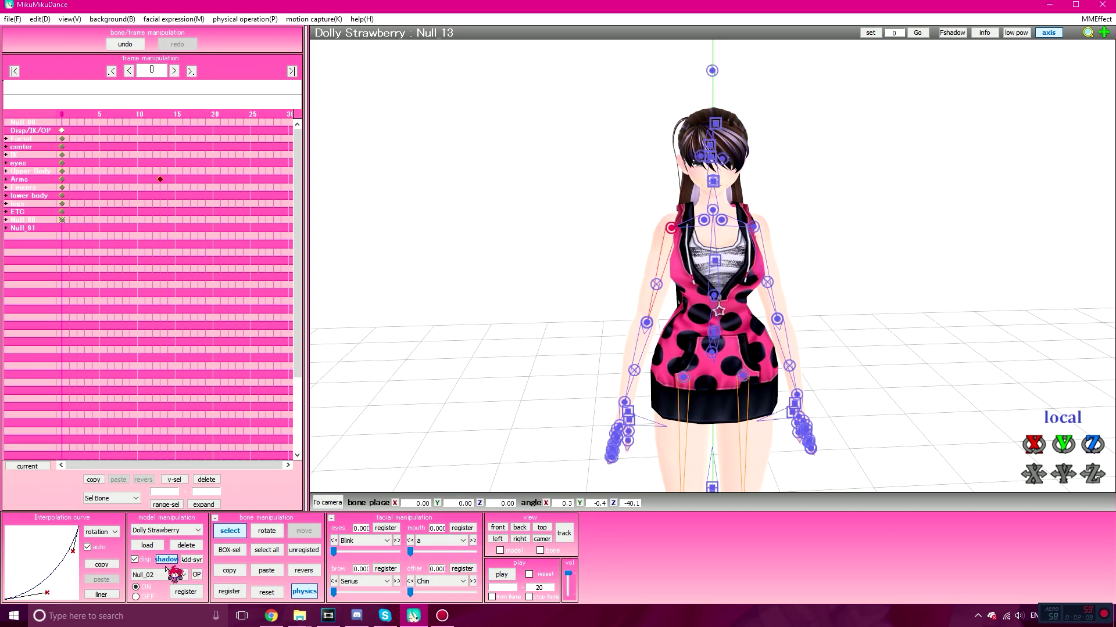
{"action": "left_click", "coordinate": [501, 575]}
{"action": "left_click", "coordinate": [107, 593]}
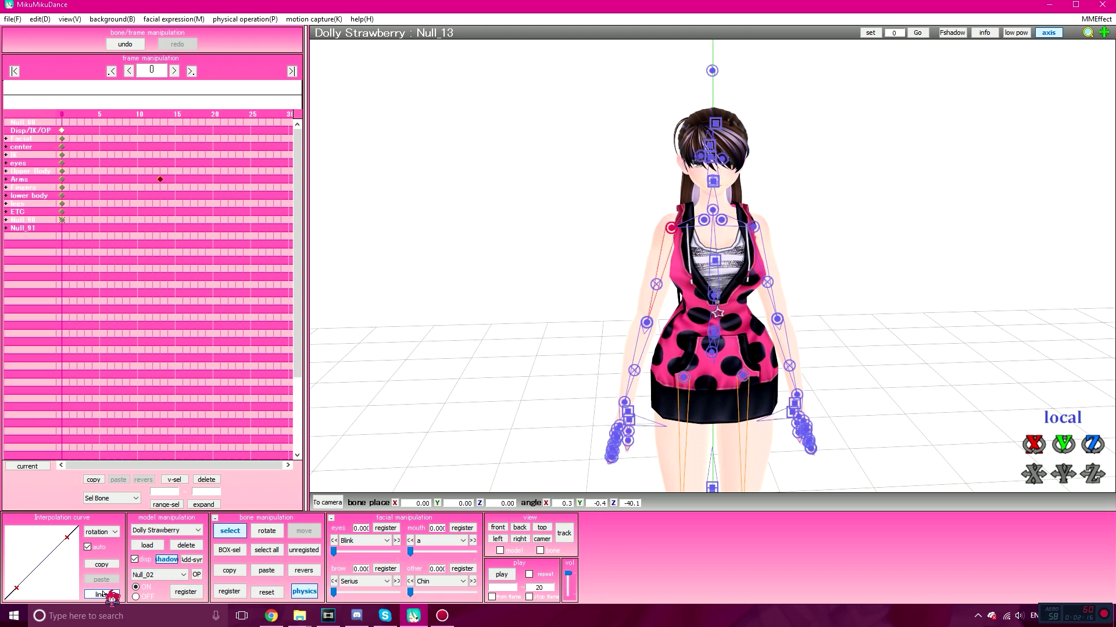
- Bend the upper control point left for a first fast-slow curve, and play the arm raise twice
{"action": "left_click_drag", "start_coordinate": [66, 537], "coordinate": [19, 535]}
{"action": "left_click", "coordinate": [501, 575]}
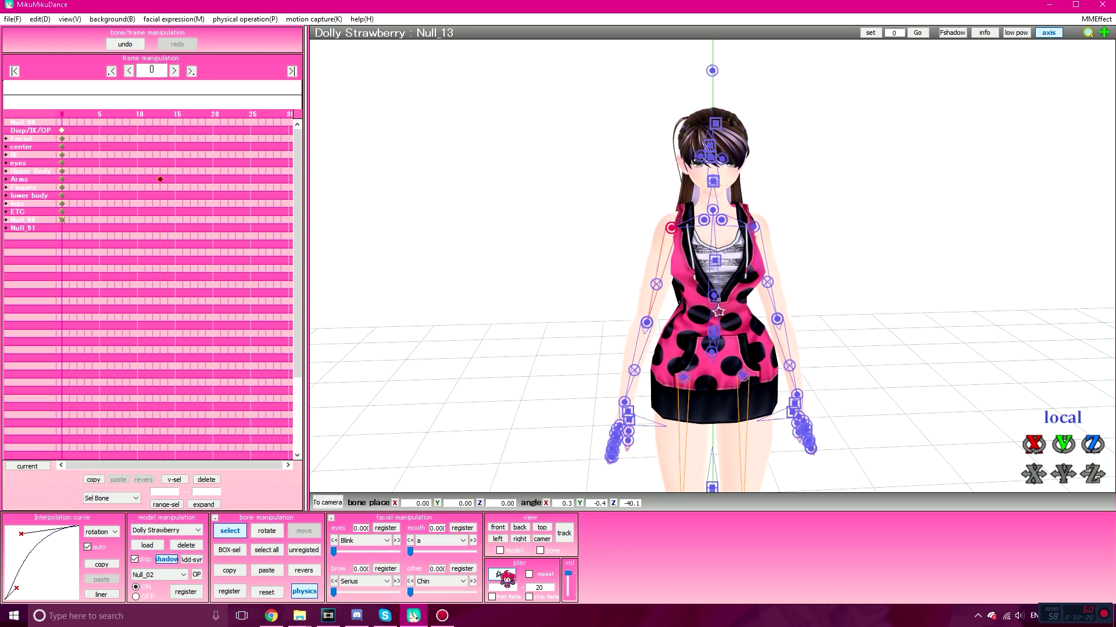
{"action": "left_click", "coordinate": [499, 576]}
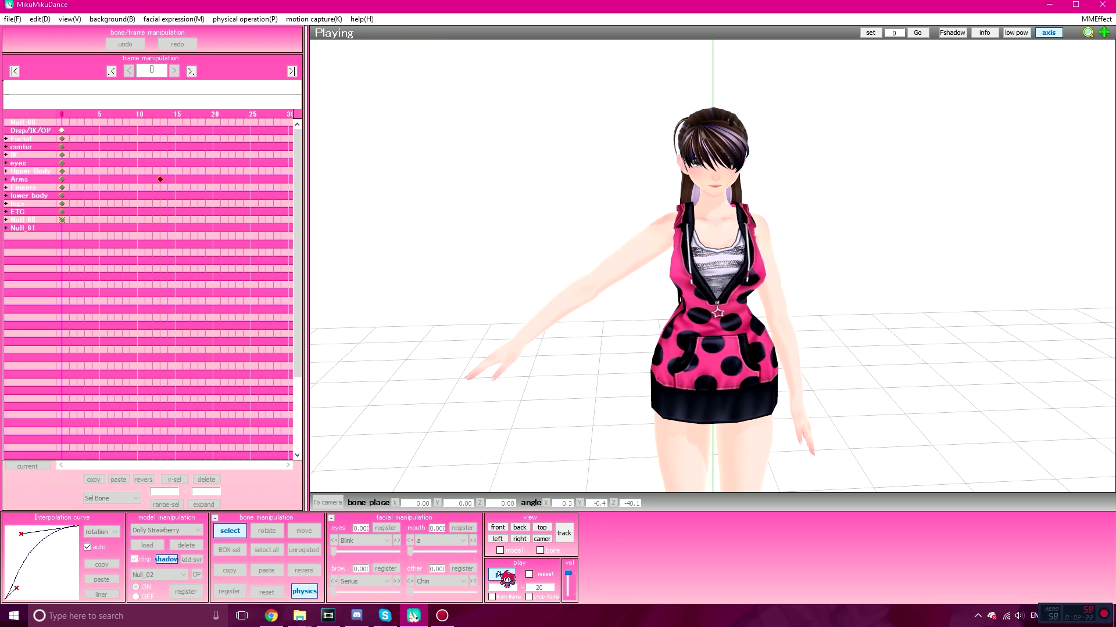
- Reset to linear, drag the point up-left into a steeper fast-slow curve, and replay twice
{"action": "left_click", "coordinate": [93, 594]}
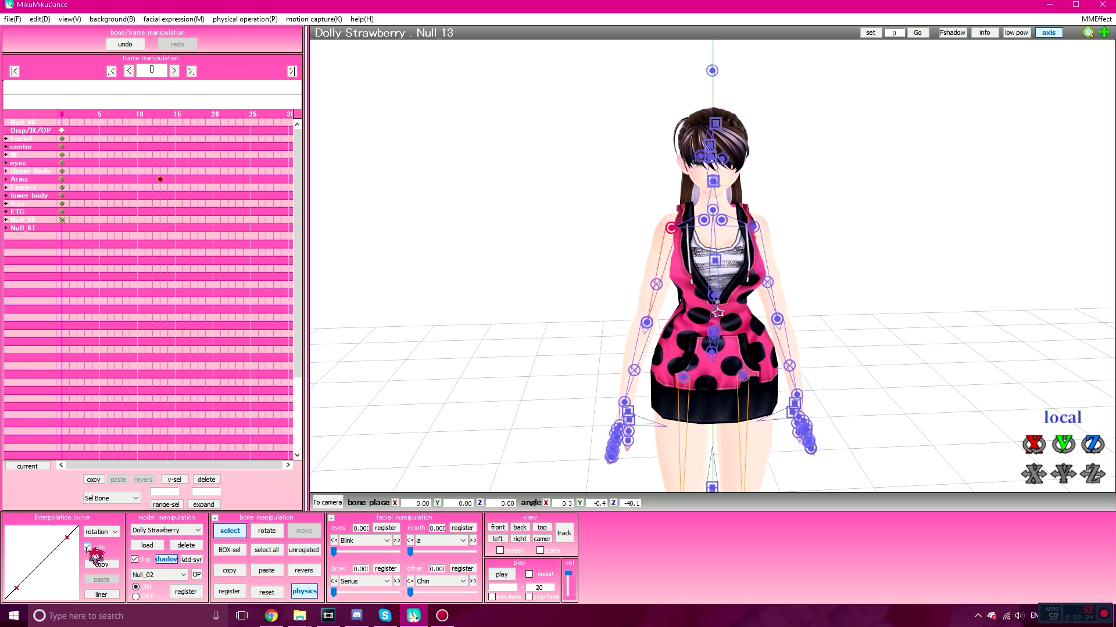
{"action": "left_click_drag", "start_coordinate": [68, 537], "coordinate": [30, 444]}
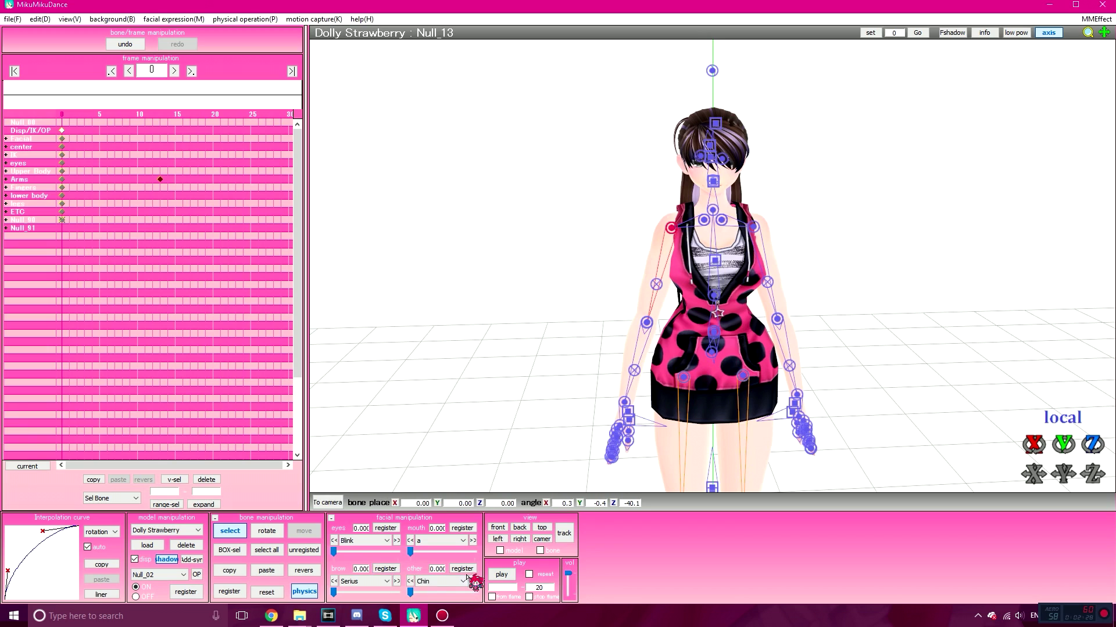
{"action": "left_click", "coordinate": [499, 574]}
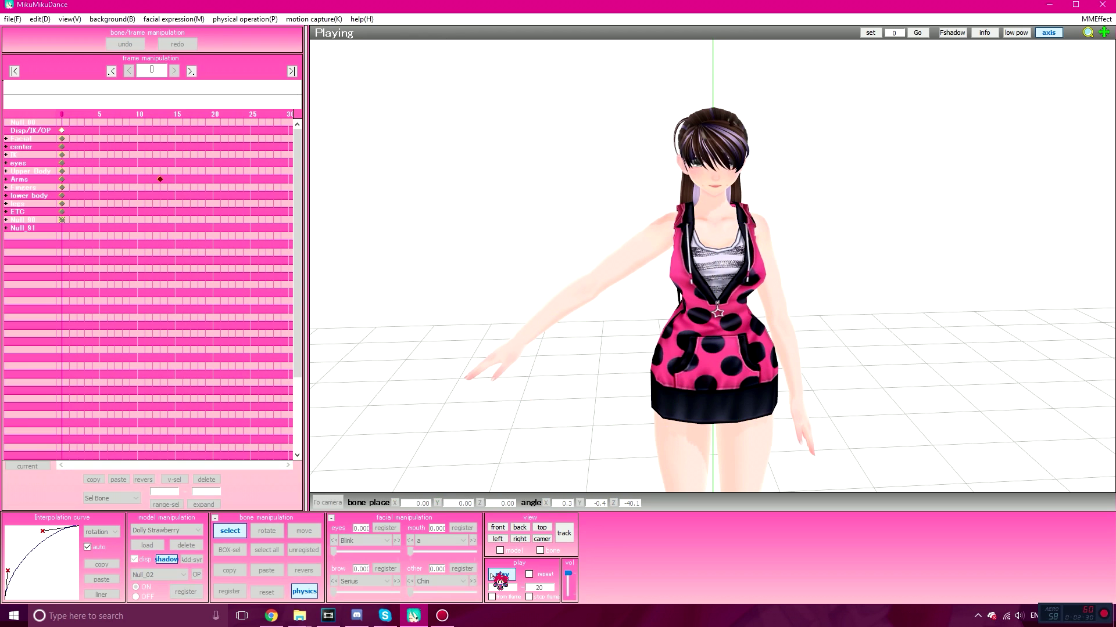
{"action": "left_click", "coordinate": [498, 575]}
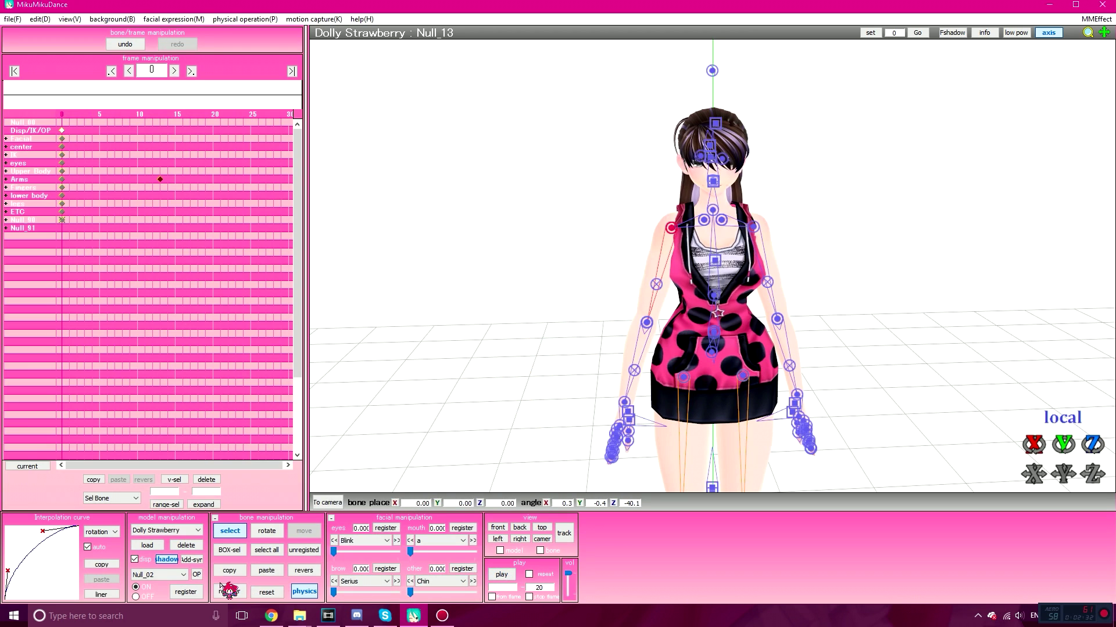
- Reset to linear, then raise the start point and lower the end point into a fast-slow-fast curve
{"action": "left_click", "coordinate": [101, 594]}
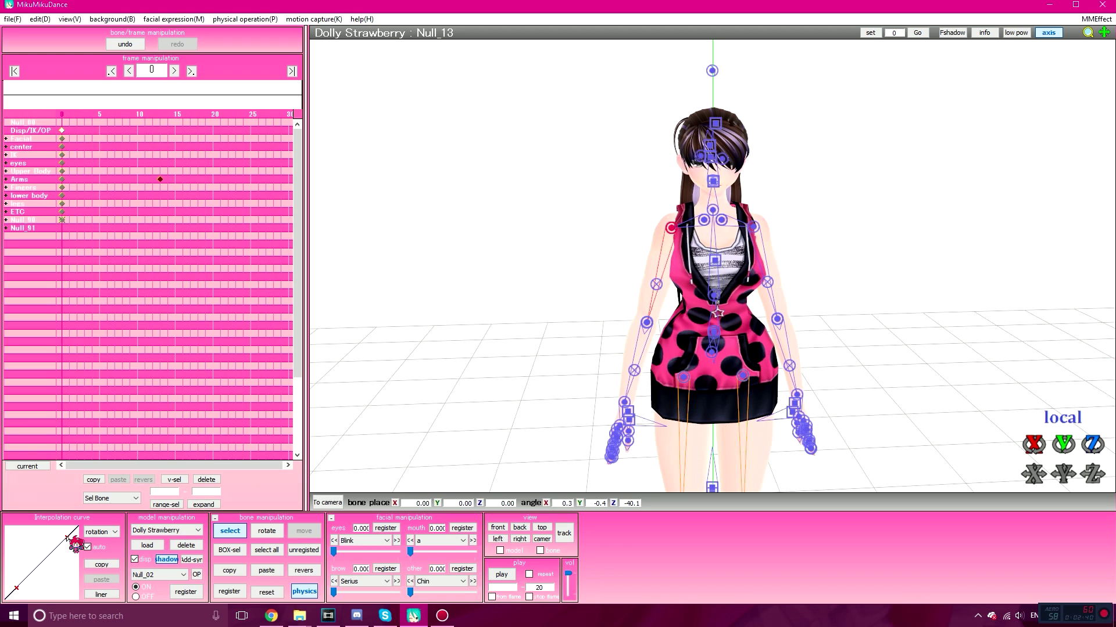
{"action": "left_click_drag", "start_coordinate": [67, 538], "coordinate": [71, 558]}
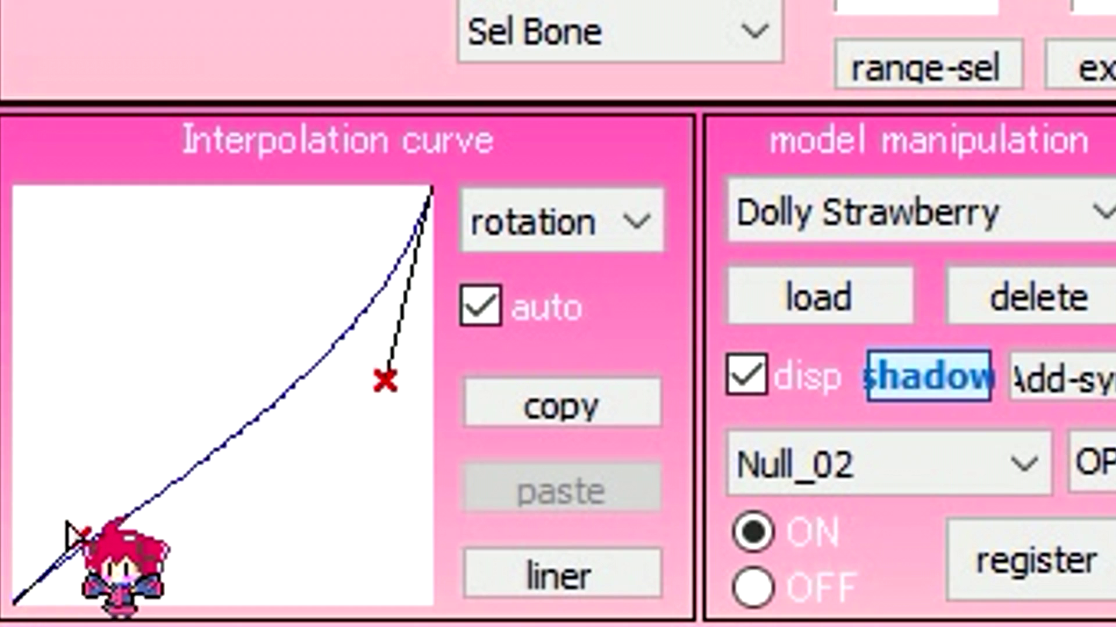
{"action": "left_click_drag", "start_coordinate": [68, 531], "coordinate": [67, 345]}
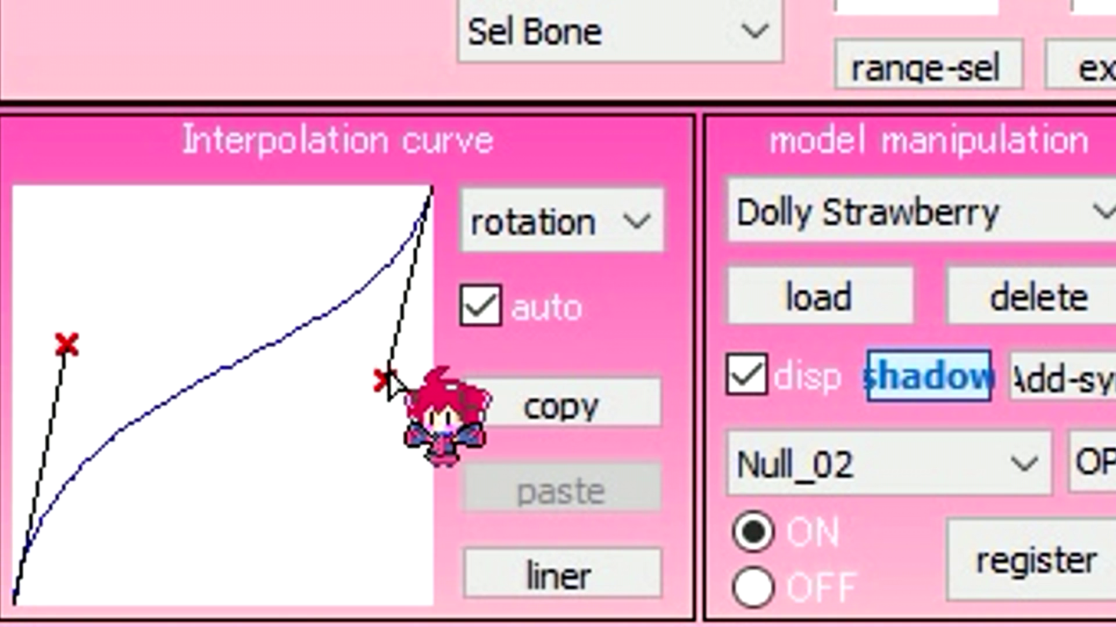
{"action": "left_click_drag", "start_coordinate": [384, 381], "coordinate": [397, 484]}
- Play the fast-slow-fast arm raise eight times
{"action": "left_click", "coordinate": [502, 575]}
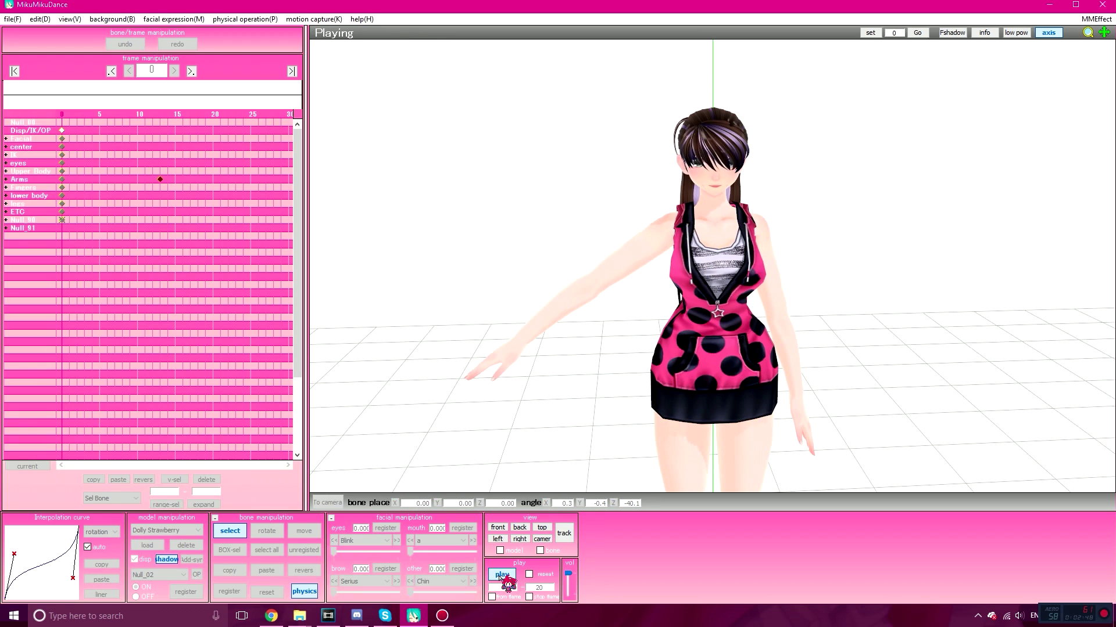
{"action": "left_click", "coordinate": [502, 575]}
{"action": "left_click", "coordinate": [501, 575]}
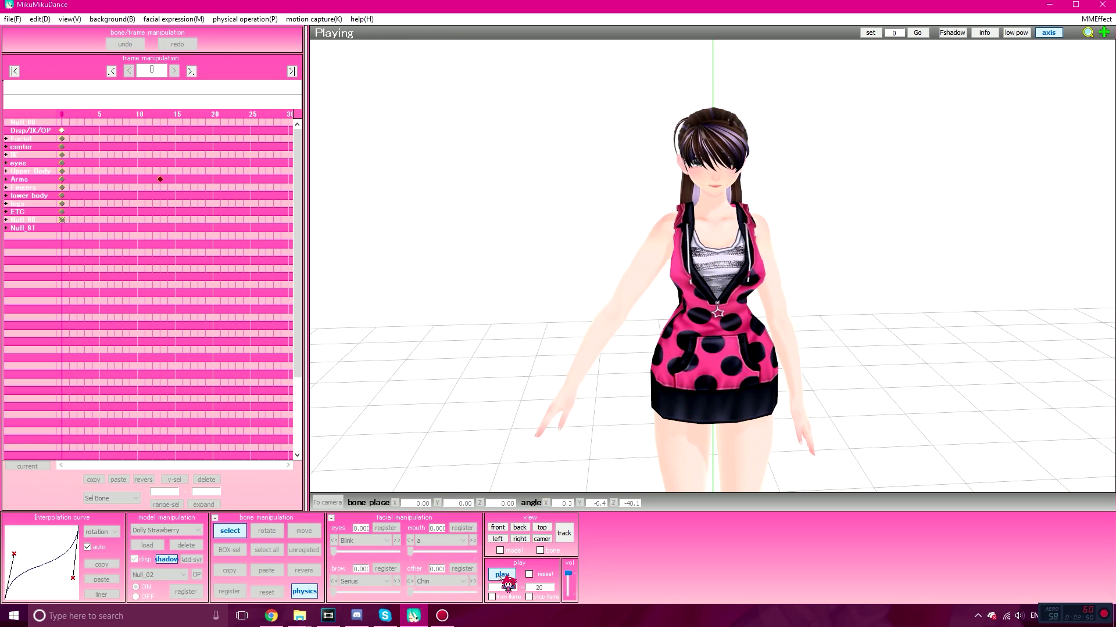
{"action": "left_click", "coordinate": [501, 575]}
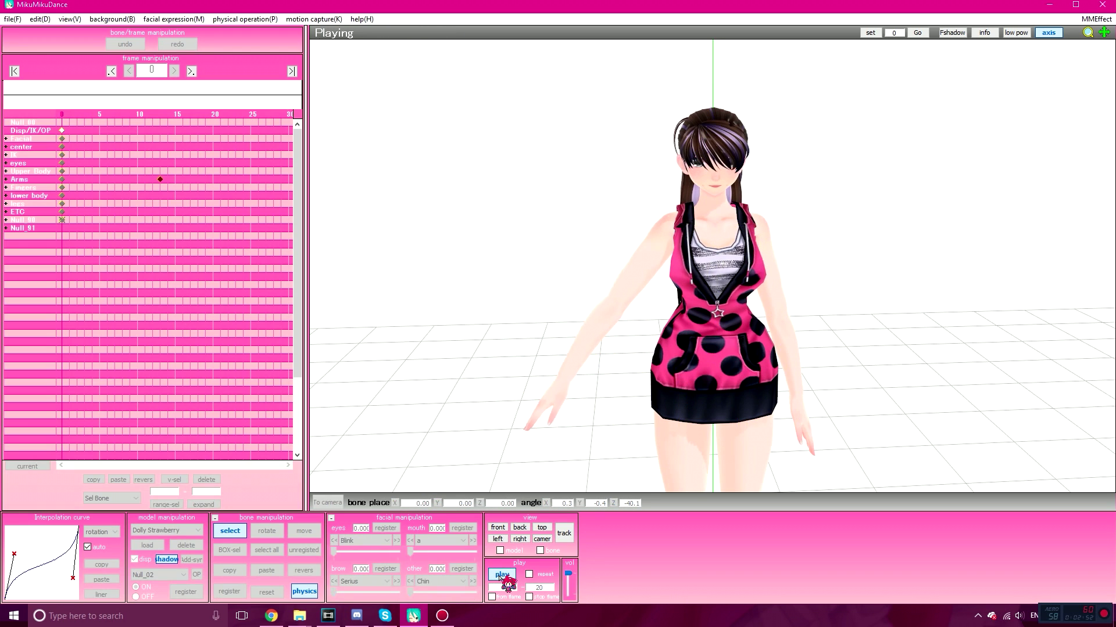
{"action": "left_click", "coordinate": [501, 575]}
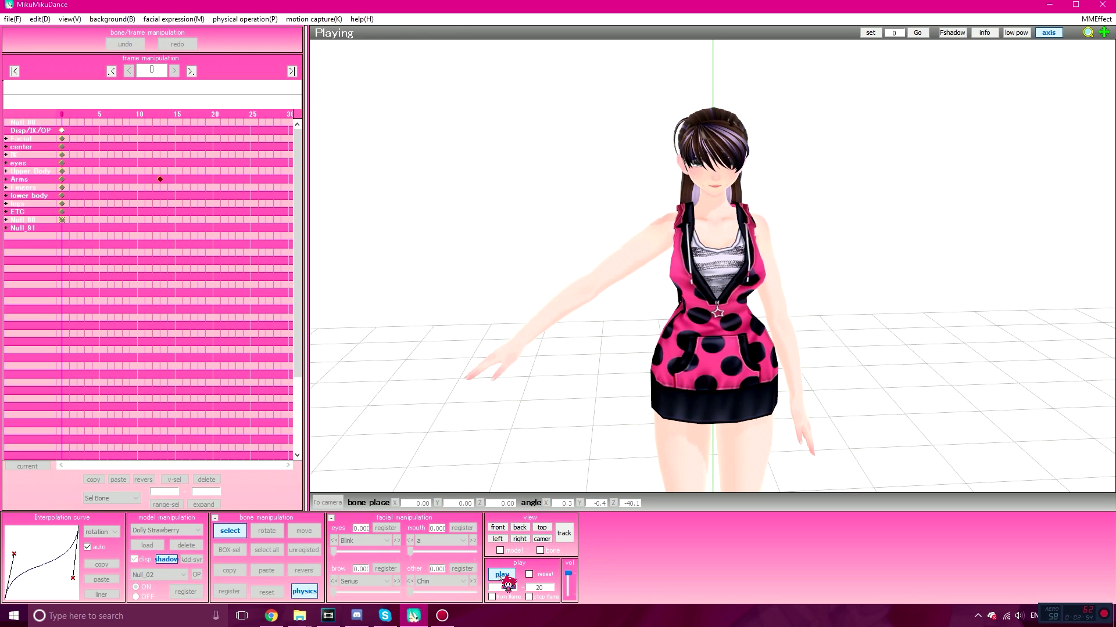
{"action": "left_click", "coordinate": [501, 574]}
{"action": "left_click", "coordinate": [502, 575]}
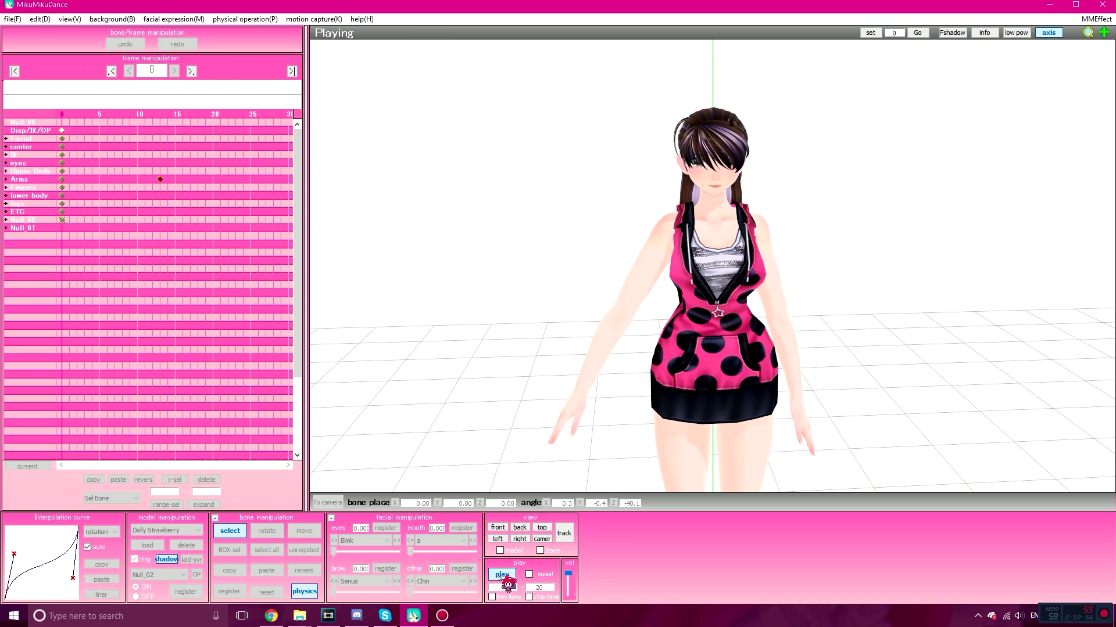
{"action": "left_click", "coordinate": [502, 574]}
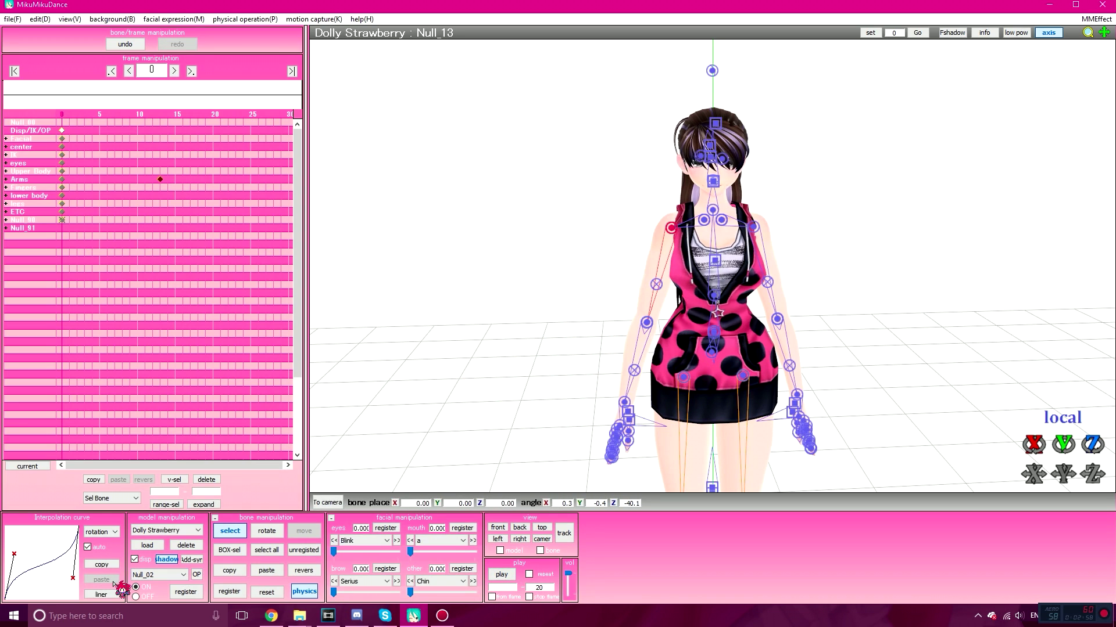
- Reset to linear, shift the end point left and start point right into an S-curve, and play
{"action": "left_click", "coordinate": [101, 594]}
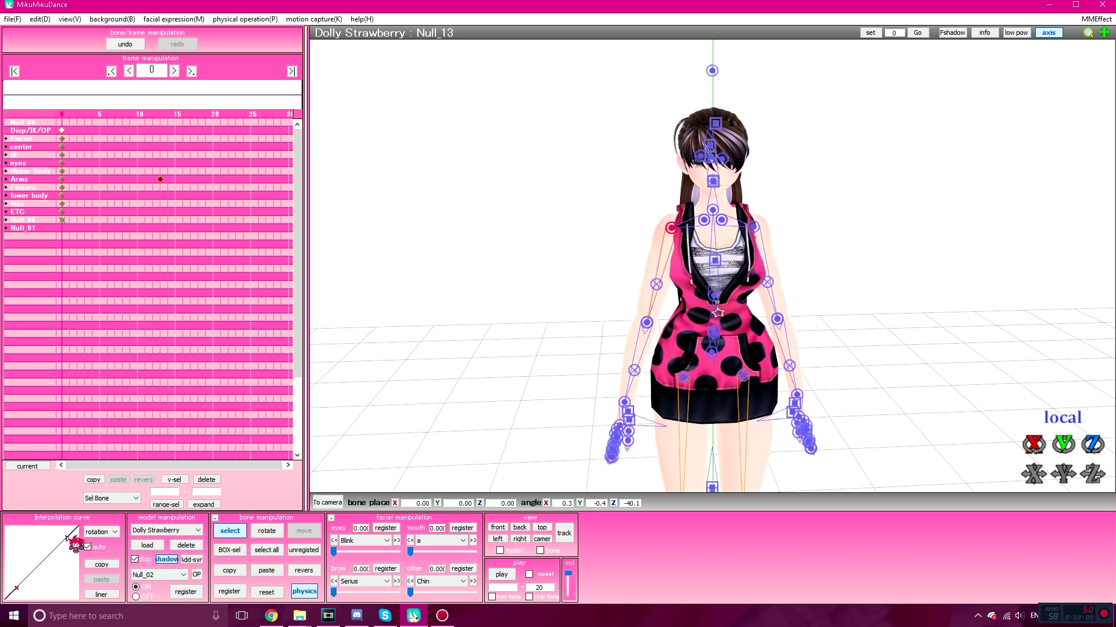
{"action": "left_click_drag", "start_coordinate": [68, 539], "coordinate": [37, 541]}
{"action": "left_click_drag", "start_coordinate": [18, 590], "coordinate": [47, 584]}
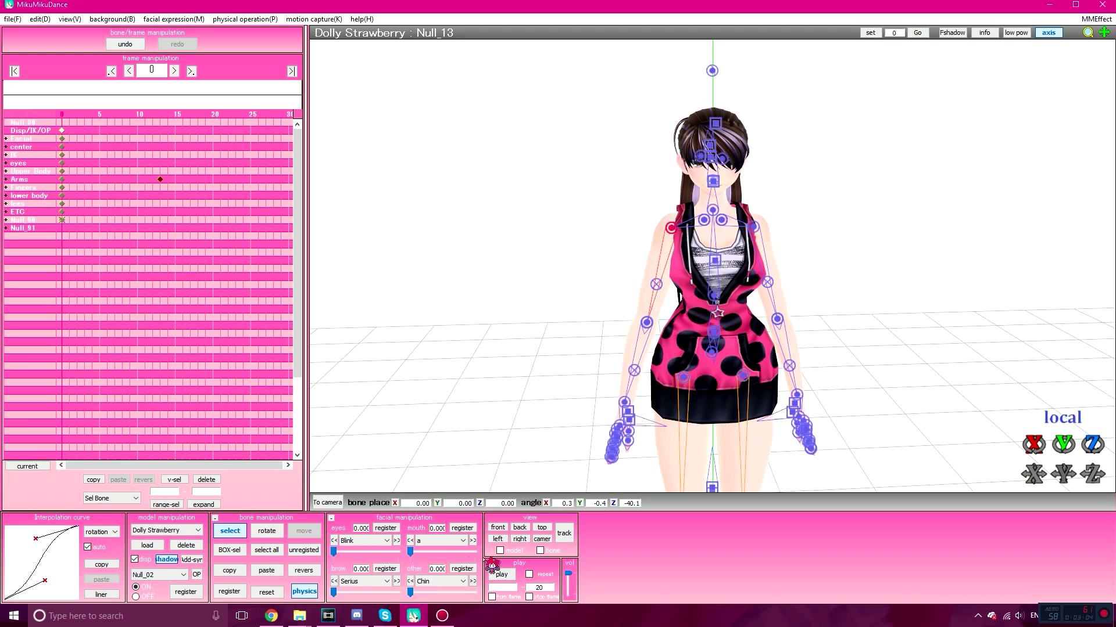
{"action": "left_click", "coordinate": [502, 575]}
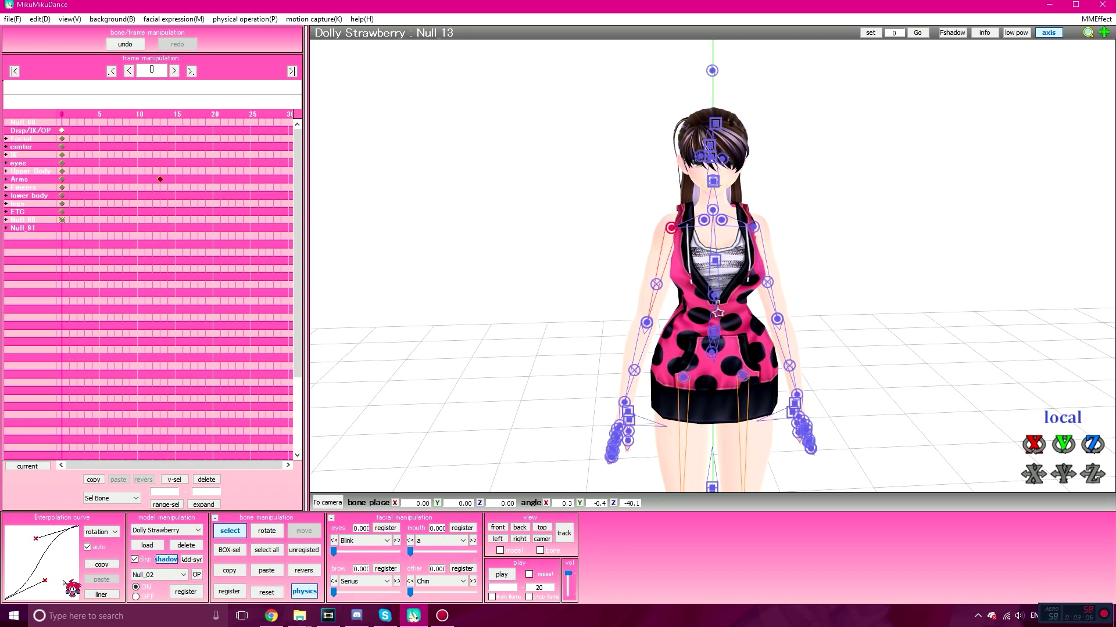
- Switch the curve to an ease-out, back to an S-curve, nudge the end point down, replaying each time
{"action": "left_click_drag", "start_coordinate": [46, 582], "coordinate": [14, 566]}
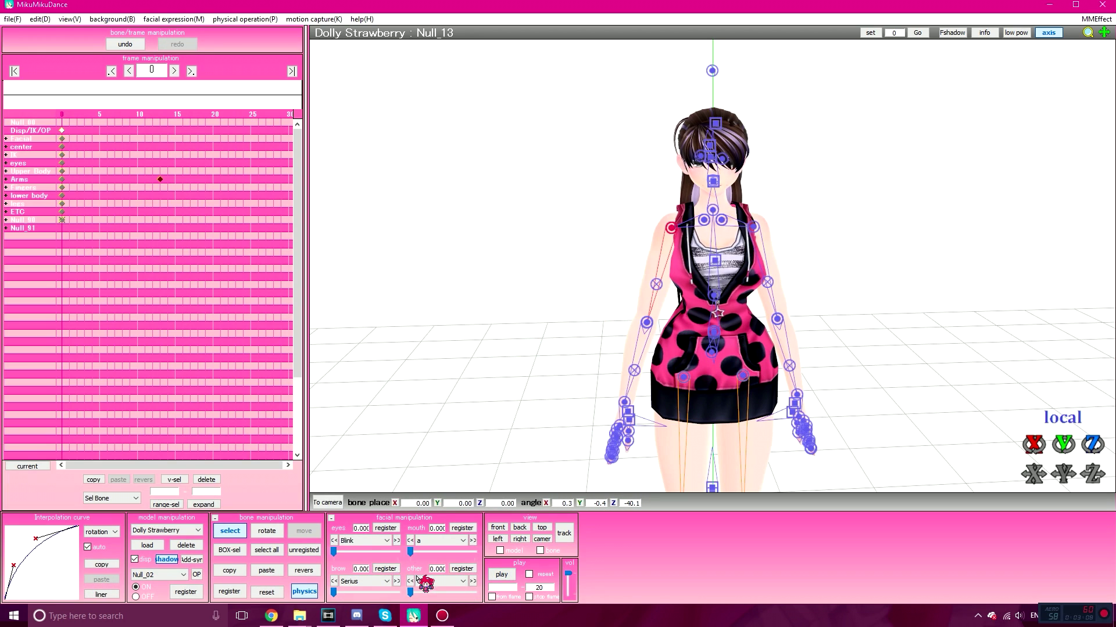
{"action": "left_click", "coordinate": [502, 577]}
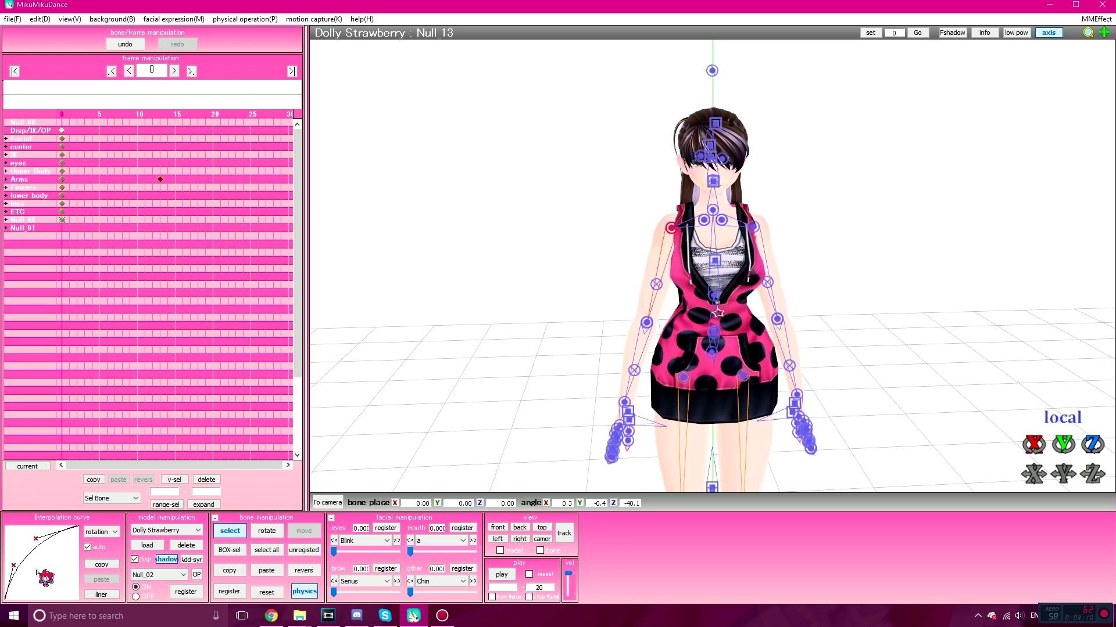
{"action": "left_click_drag", "start_coordinate": [14, 566], "coordinate": [54, 572]}
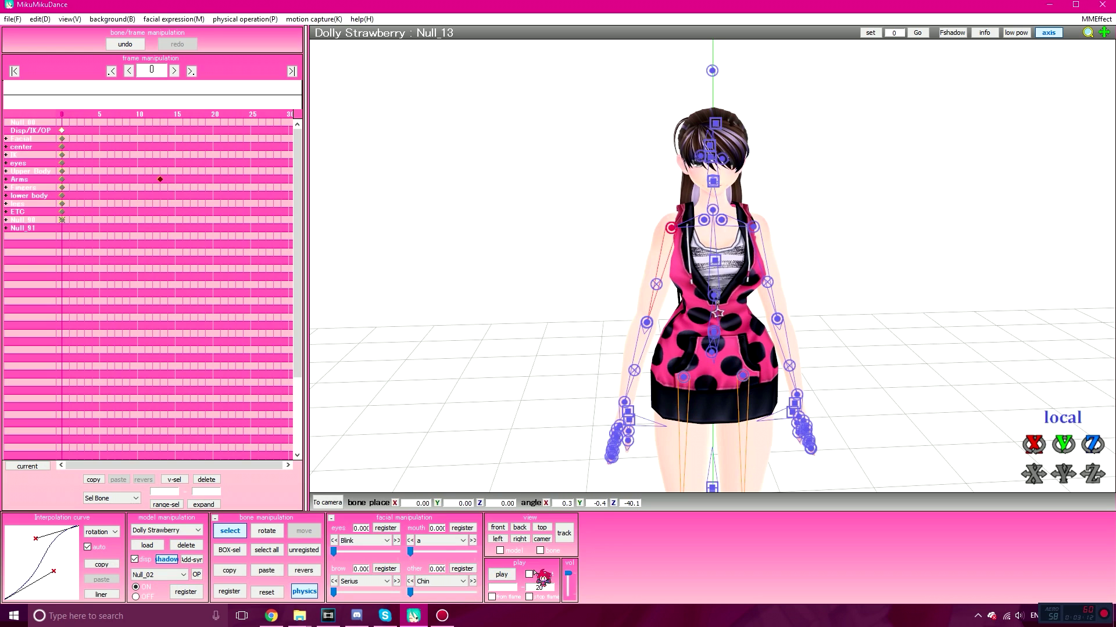
{"action": "left_click", "coordinate": [502, 576]}
{"action": "left_click_drag", "start_coordinate": [36, 540], "coordinate": [39, 544]}
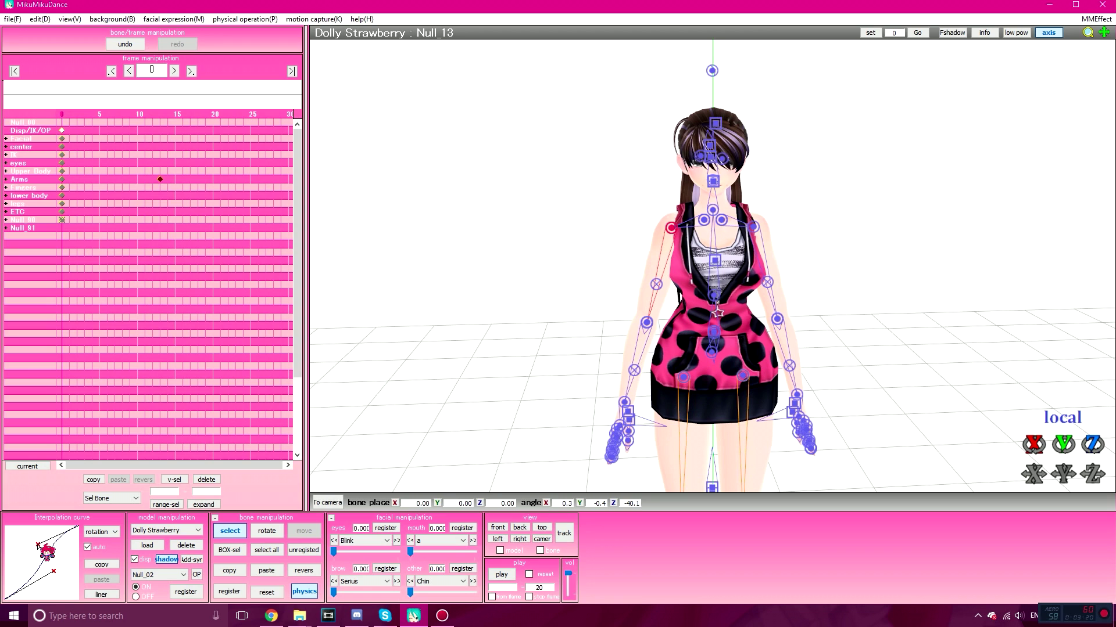
{"action": "left_click", "coordinate": [502, 575]}
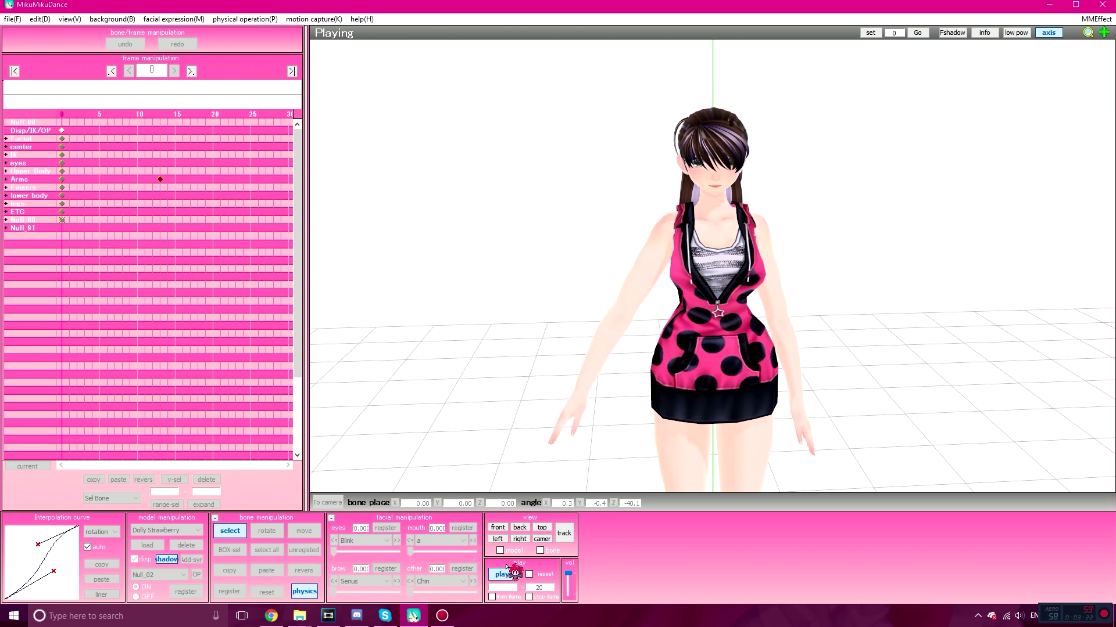